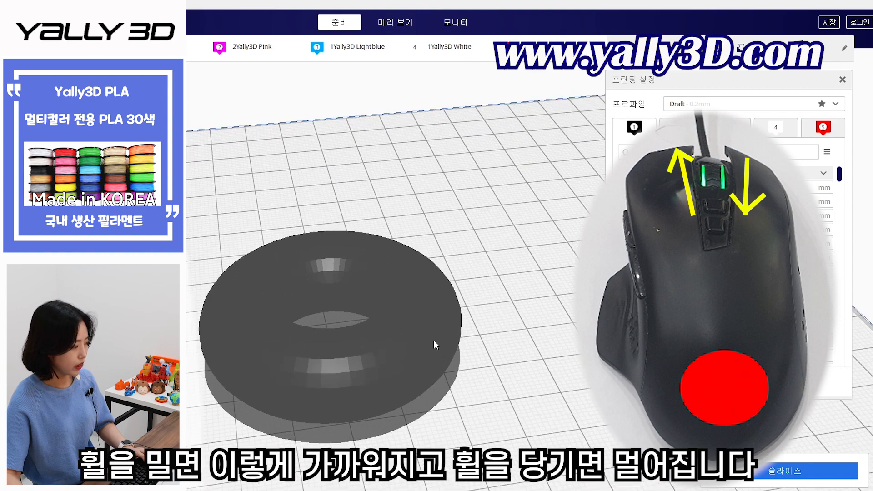
# Inspect the donut model on the build plate from different distances, angles and positions
pyautogui.scroll(-3, 420, 334)
pyautogui.scroll(-2, 421, 335)
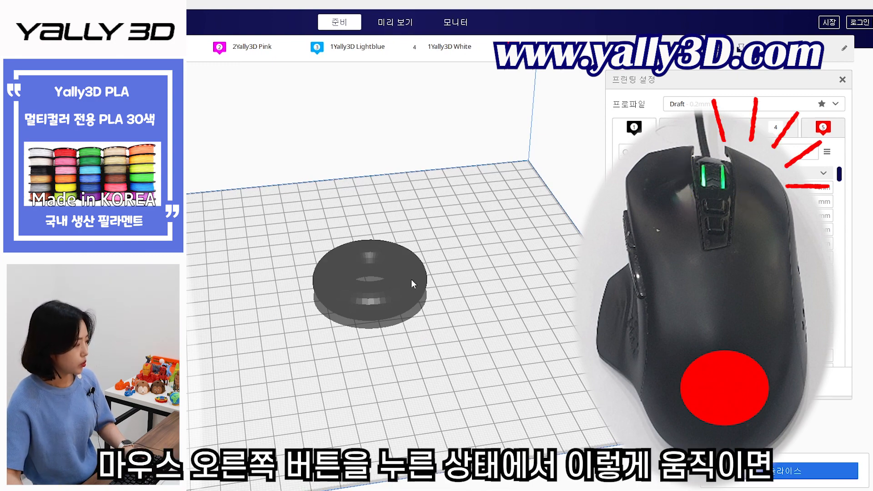
pyautogui.moveTo(514, 293); pyautogui.dragTo(329, 301, button='right')
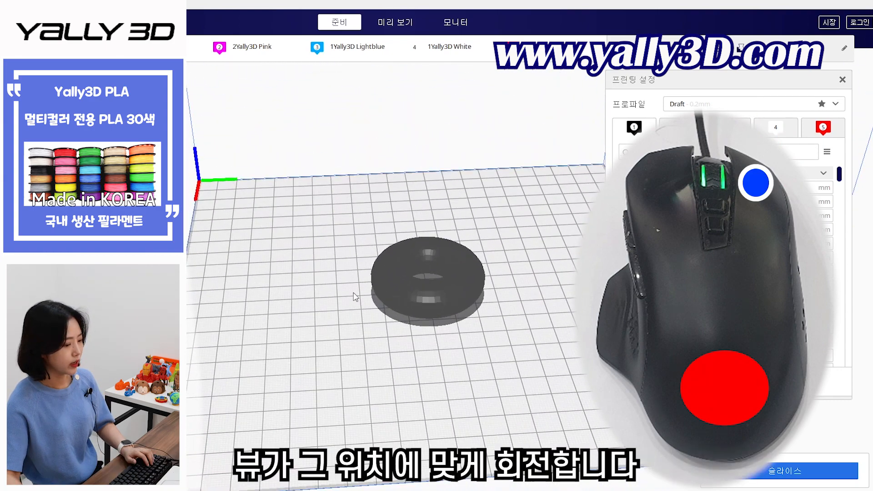
pyautogui.moveTo(496, 248); pyautogui.dragTo(281, 213, button='right')
pyautogui.moveTo(501, 227); pyautogui.dragTo(321, 342, button='right')
pyautogui.moveTo(448, 307); pyautogui.dragTo(221, 357, button='middle')
pyautogui.moveTo(365, 273); pyautogui.dragTo(456, 200, button='middle')
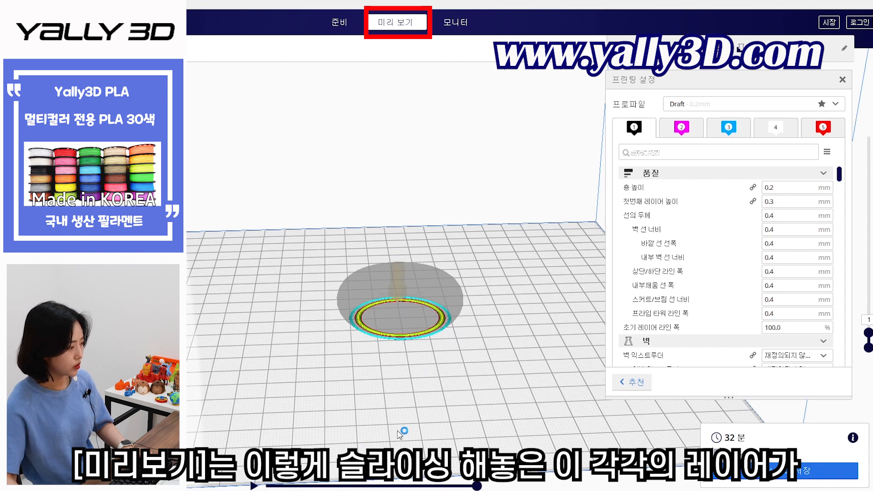
# Scrub through the sliced donut's toolpath and layers up to layer 82, and look at the monitor stage
pyautogui.moveTo(476, 486); pyautogui.dragTo(266, 486)
pyautogui.moveTo(870, 339); pyautogui.dragTo(863, 135)
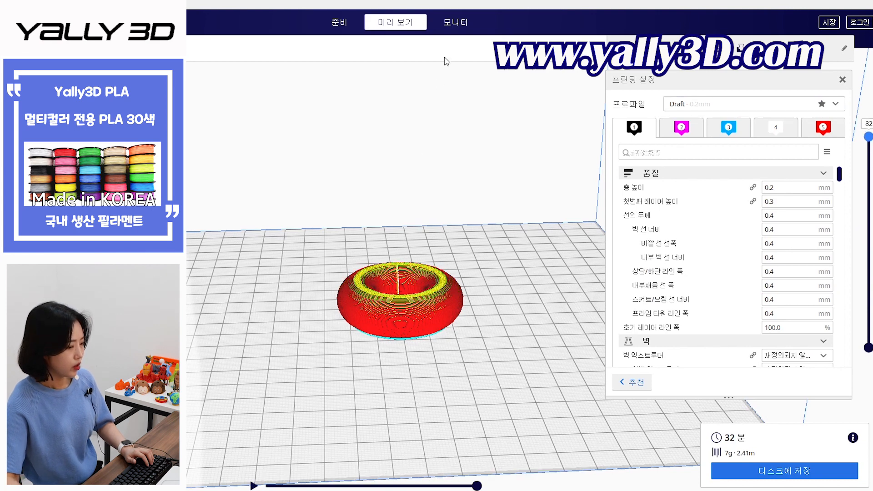
pyautogui.click(464, 21)
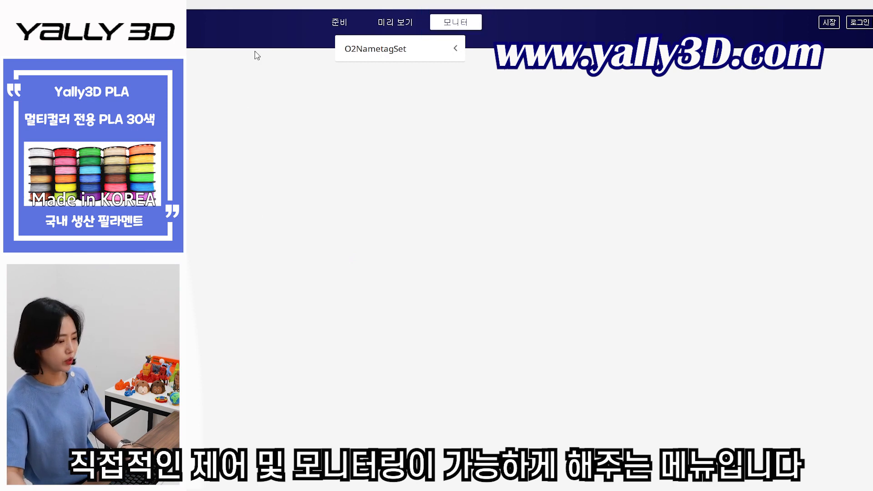
pyautogui.moveTo(338, 490)
pyautogui.click(258, 468)
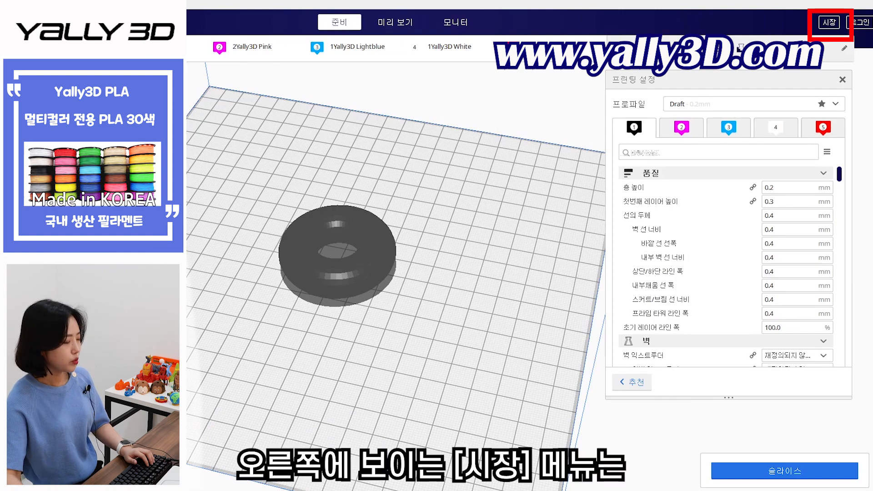
# Install the Custom Supports plugin from the Marketplace, accepting its licence agreement, and quit Cura to apply it
pyautogui.click(830, 22)
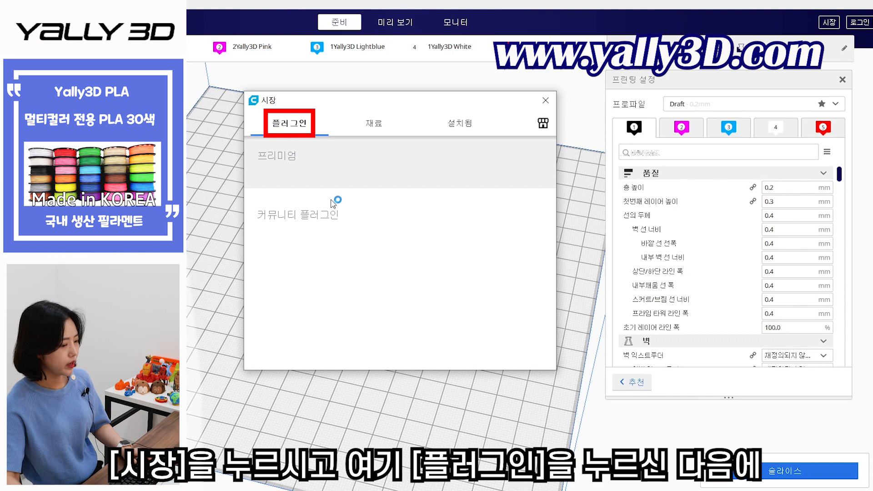
pyautogui.scroll(-6, 473, 196)
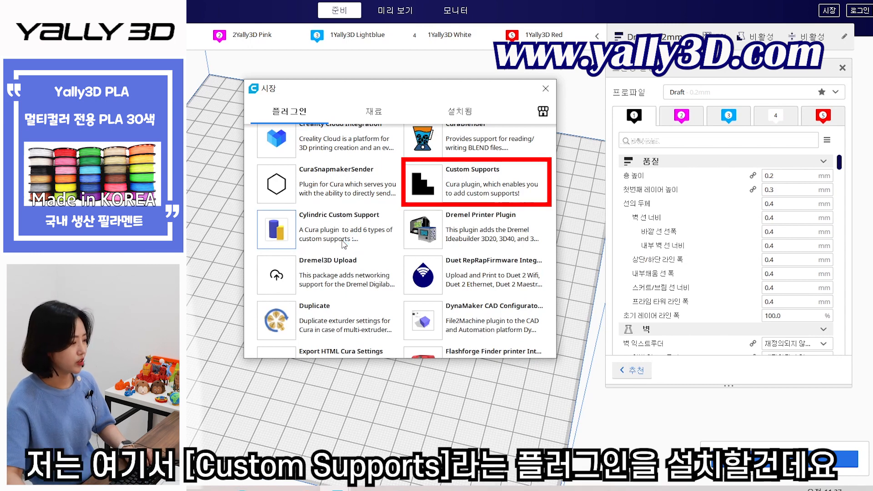
pyautogui.click(442, 190)
pyautogui.click(515, 237)
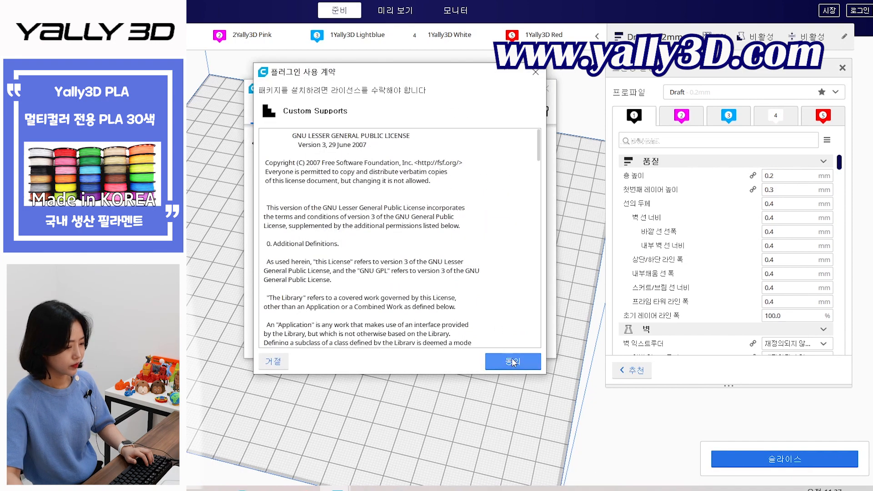
pyautogui.click(514, 362)
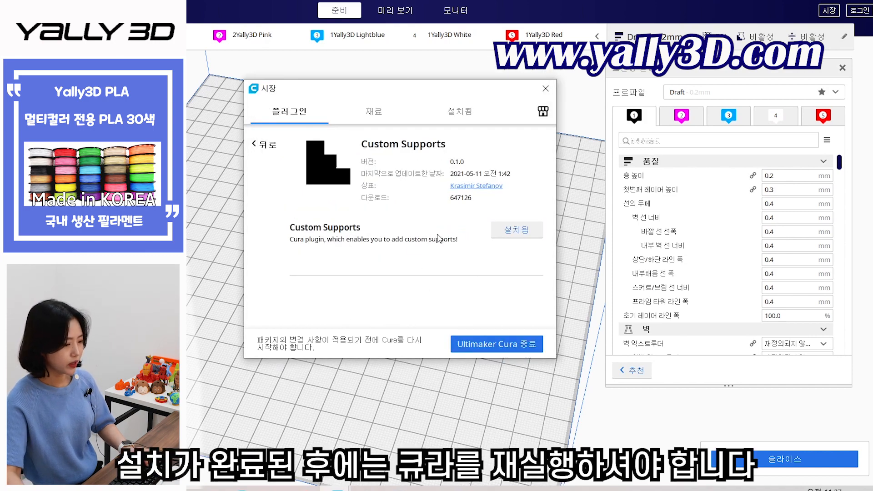
pyautogui.click(497, 350)
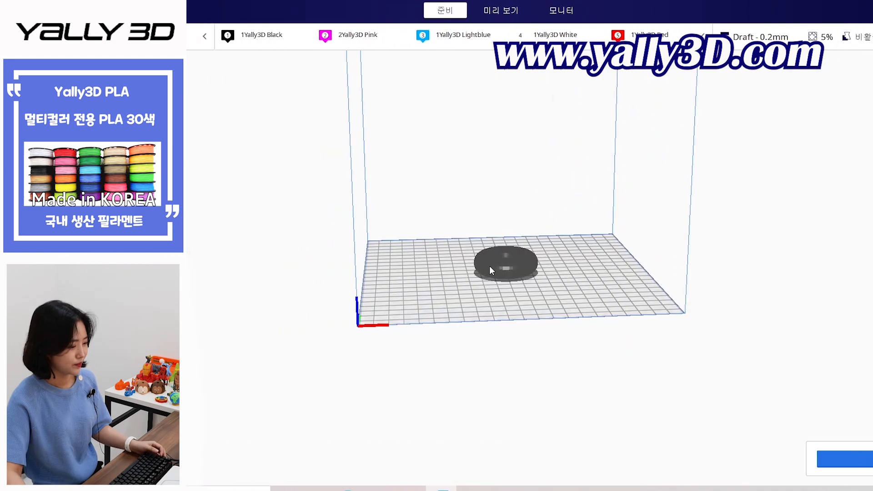
# Select the donut model on the build plate and view the file-opening dialog without loading a file
pyautogui.click(534, 268)
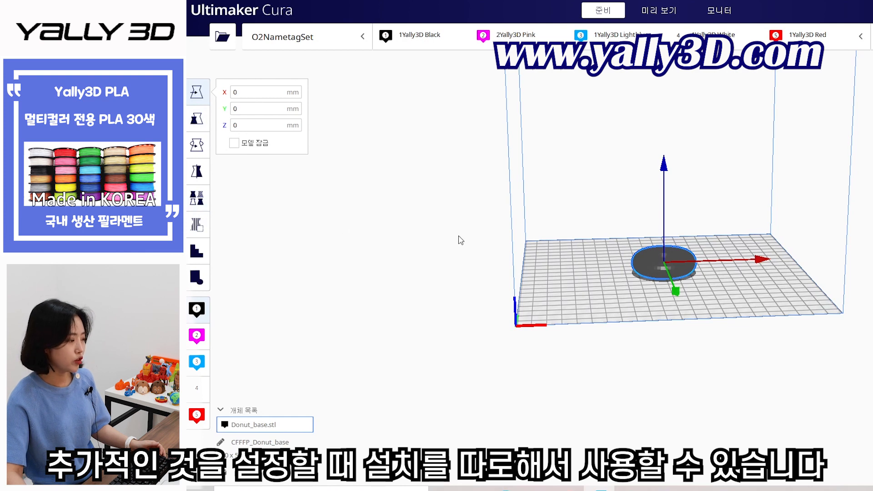
pyautogui.moveTo(630, 252); pyautogui.dragTo(560, 303, button='middle')
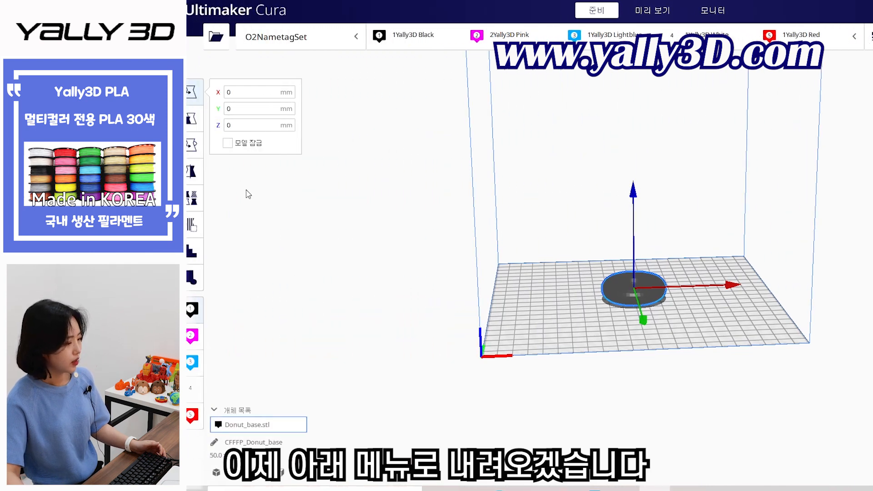
pyautogui.click(224, 45)
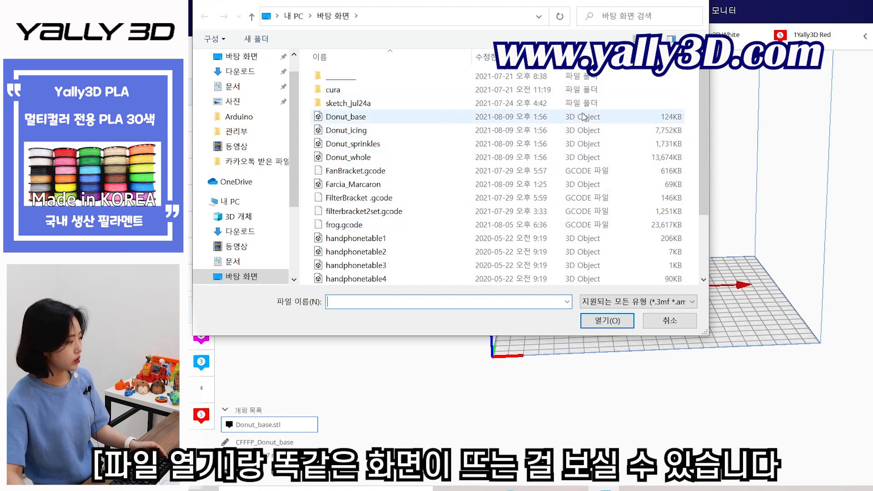
pyautogui.click(667, 323)
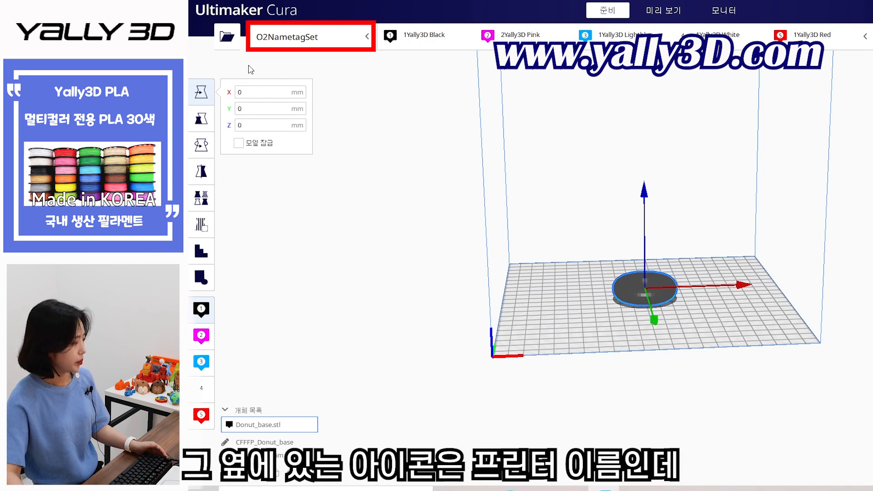
# Look over the list of preset printers and the printer management page for O2NametagSet
pyautogui.click(367, 40)
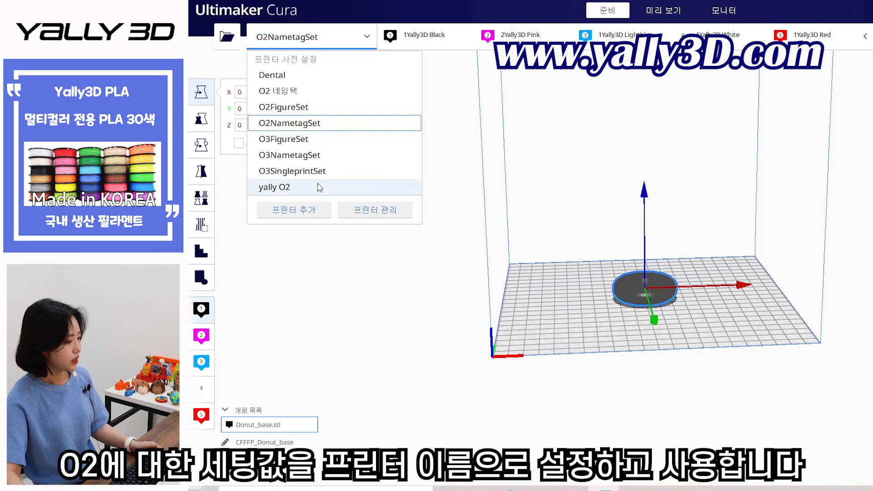
pyautogui.click(377, 218)
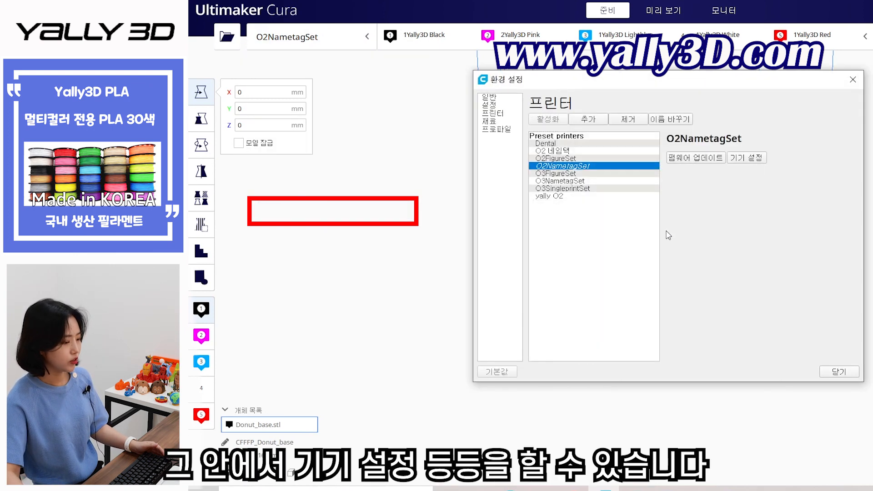
pyautogui.click(855, 80)
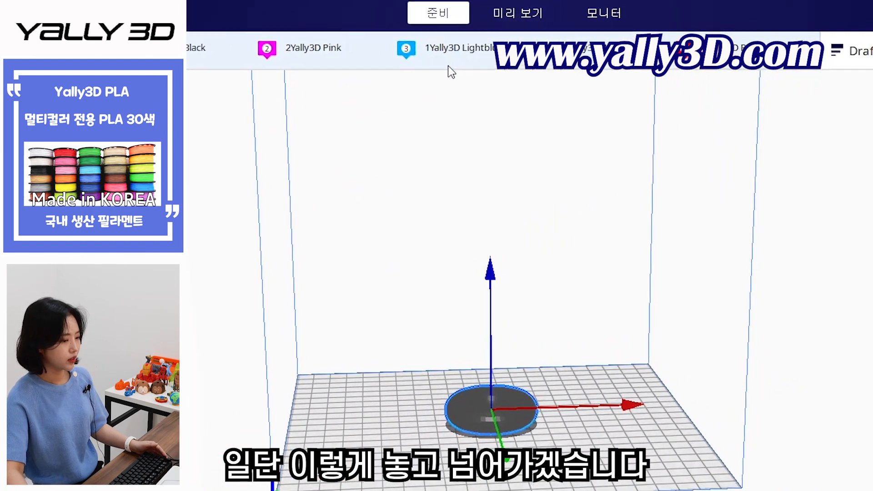
# Show the extruder configuration and view the materials available for extruder 1
pyautogui.click(268, 69)
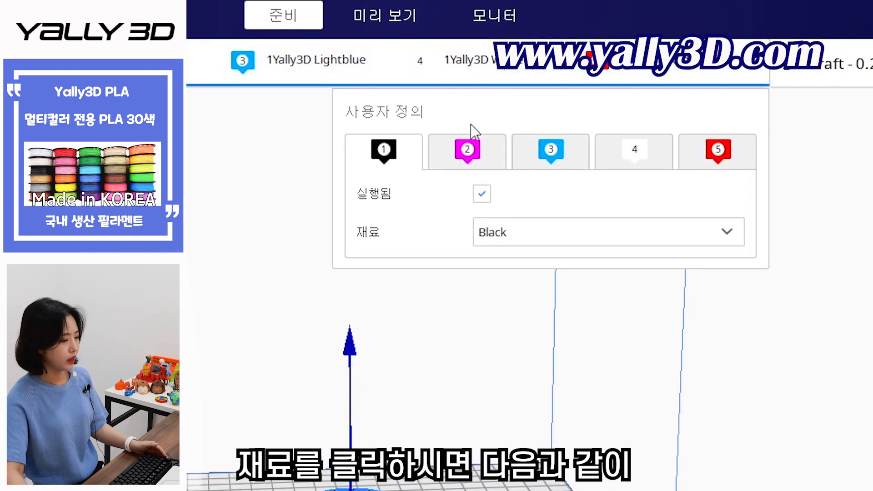
pyautogui.click(544, 231)
pyautogui.moveTo(585, 308)
pyautogui.moveTo(769, 250)
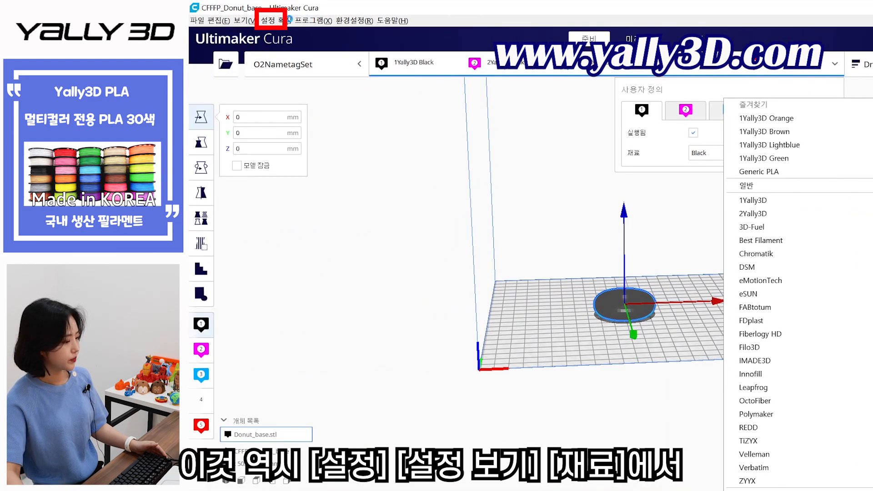
# View the Black material's details on the materials page of the preferences and close the preferences
pyautogui.click(268, 20)
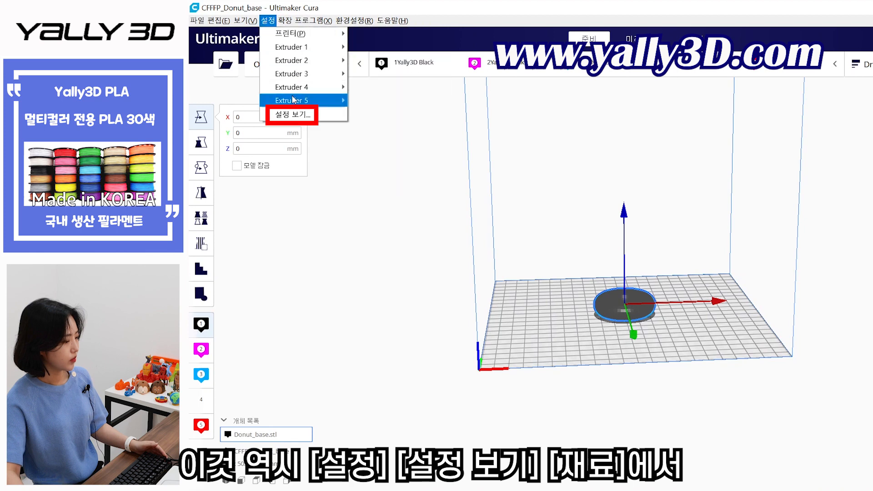
pyautogui.click(291, 115)
pyautogui.click(478, 144)
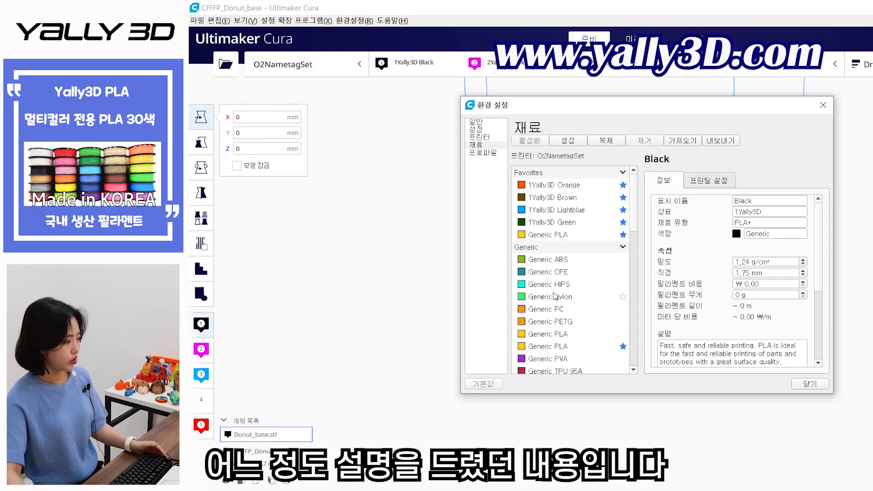
pyautogui.click(823, 105)
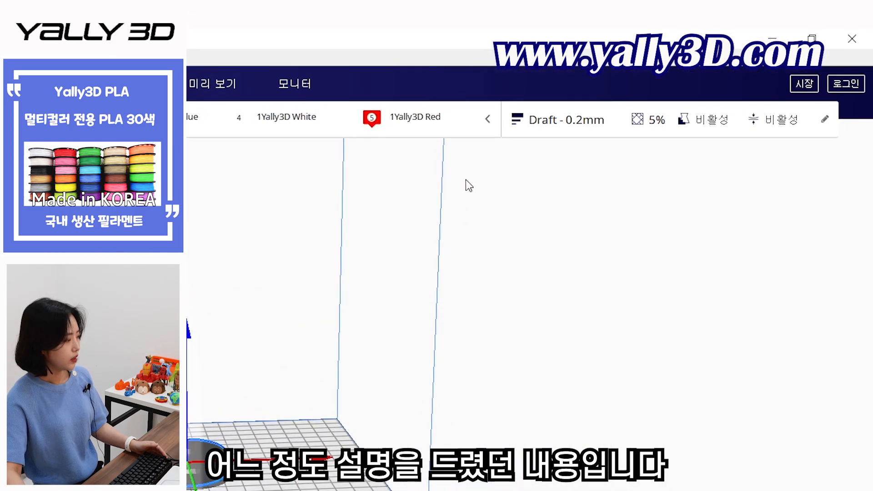
# Show the print settings for the Draft - 0.2 mm profile and look at the list of available profiles
pyautogui.click(614, 119)
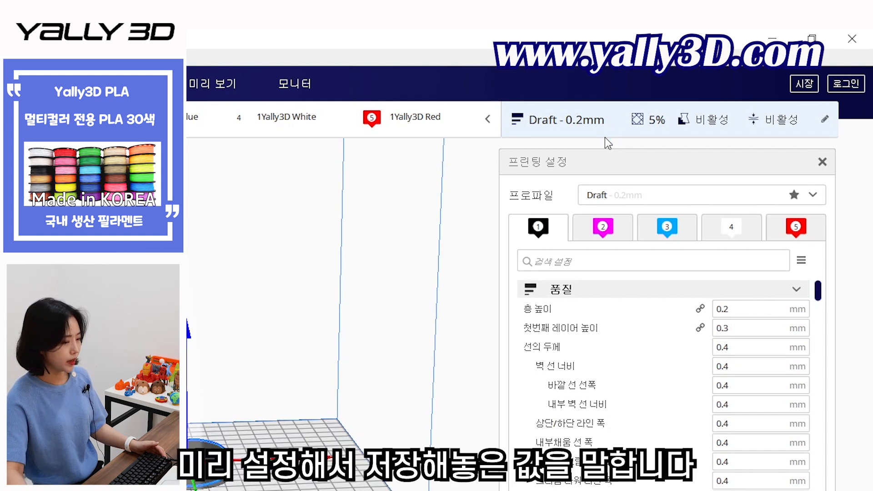
pyautogui.click(814, 195)
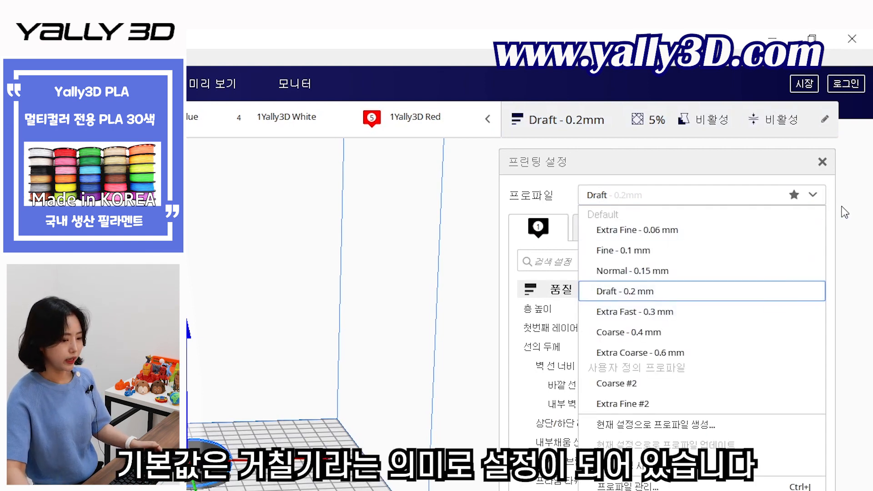
pyautogui.click(823, 199)
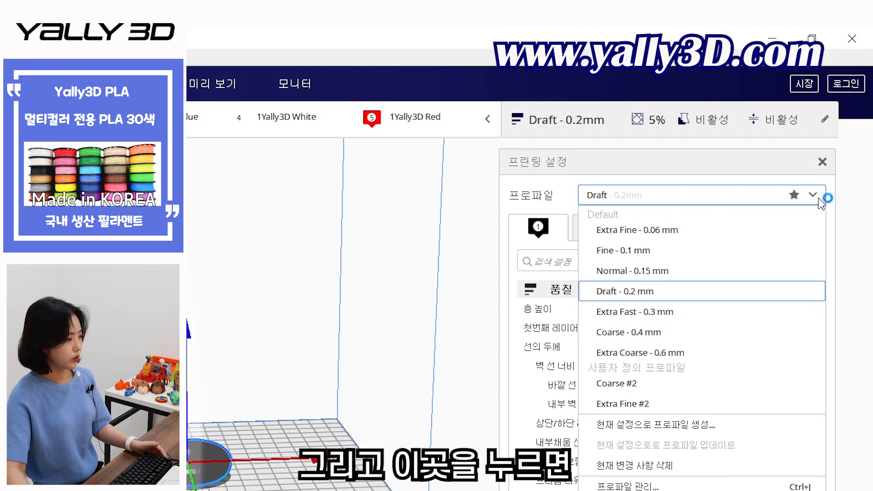
pyautogui.click(753, 171)
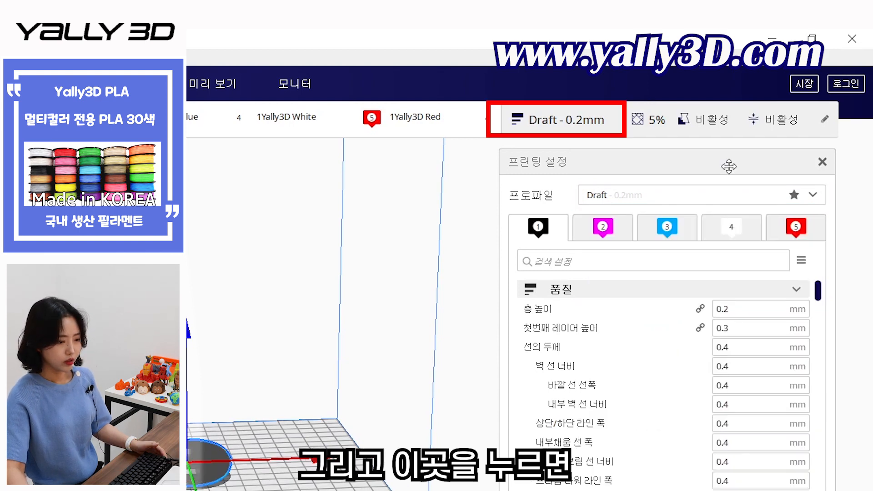
# Hide and show the detailed print settings again
pyautogui.click(614, 132)
pyautogui.click(615, 133)
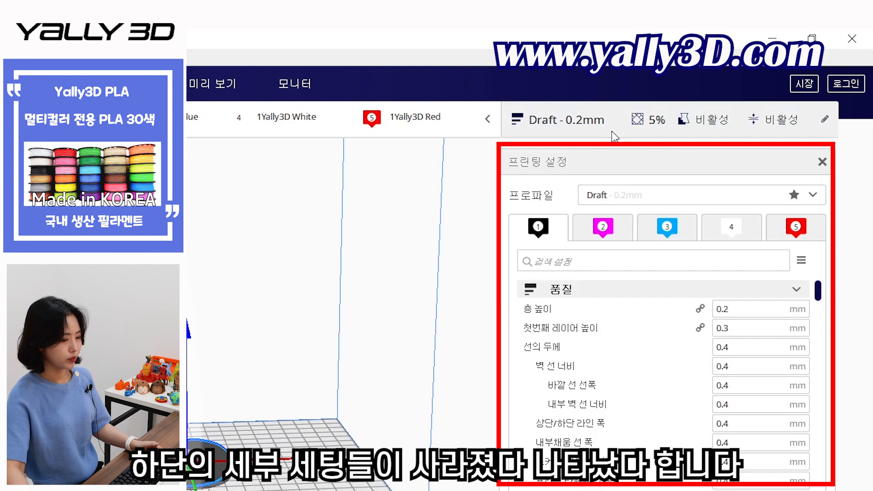
pyautogui.click(612, 131)
pyautogui.click(612, 131)
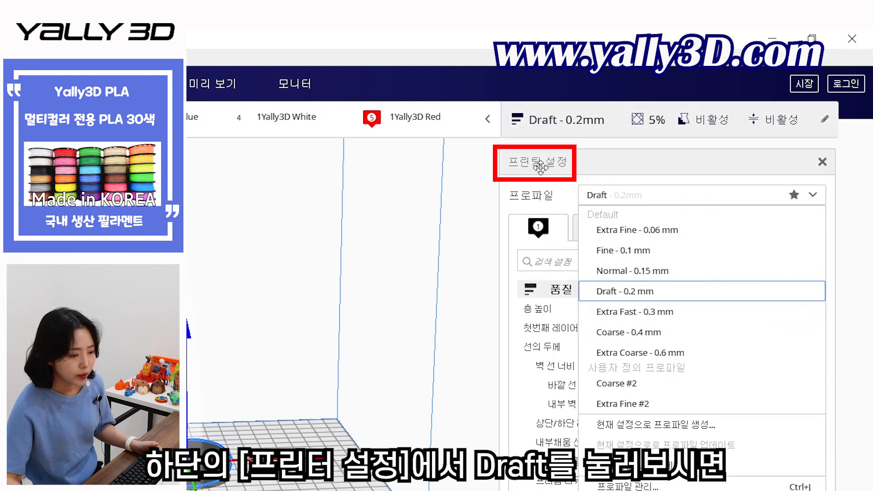
# Compare the default quality profiles from Extra Fine - 0.06 mm to Extra Coarse - 0.6 mm, keeping the Draft profile
pyautogui.click(549, 166)
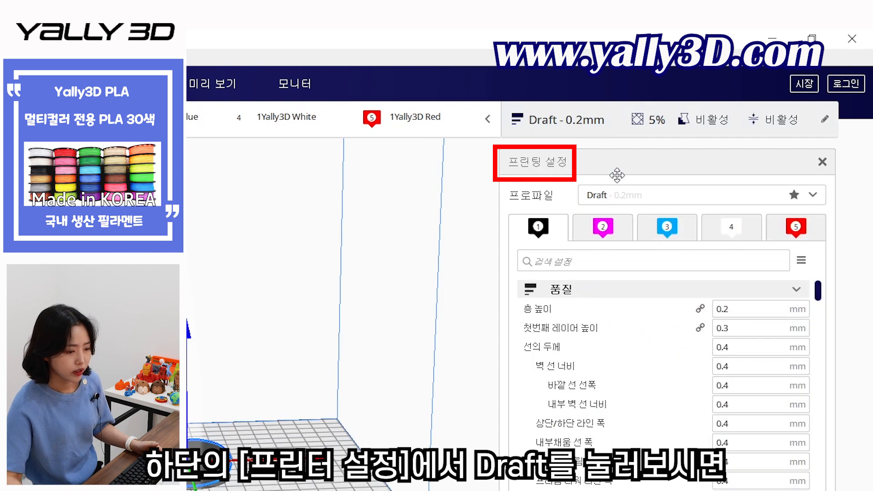
pyautogui.click(700, 200)
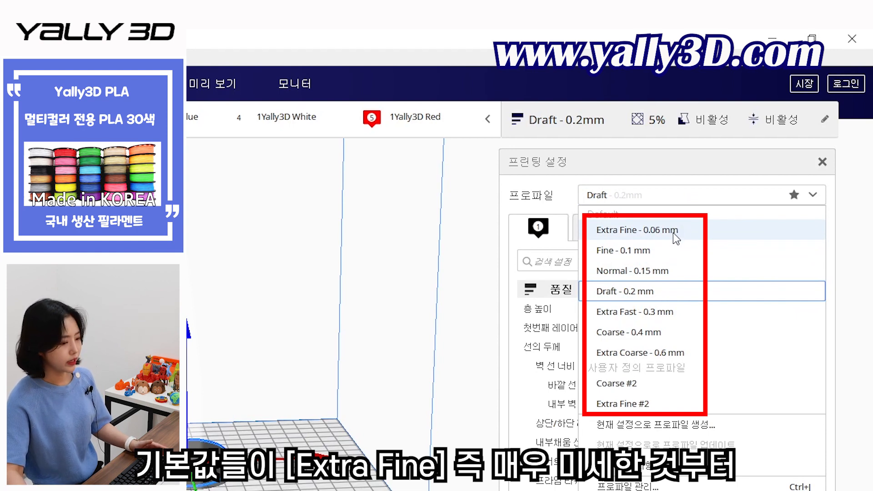
pyautogui.click(763, 349)
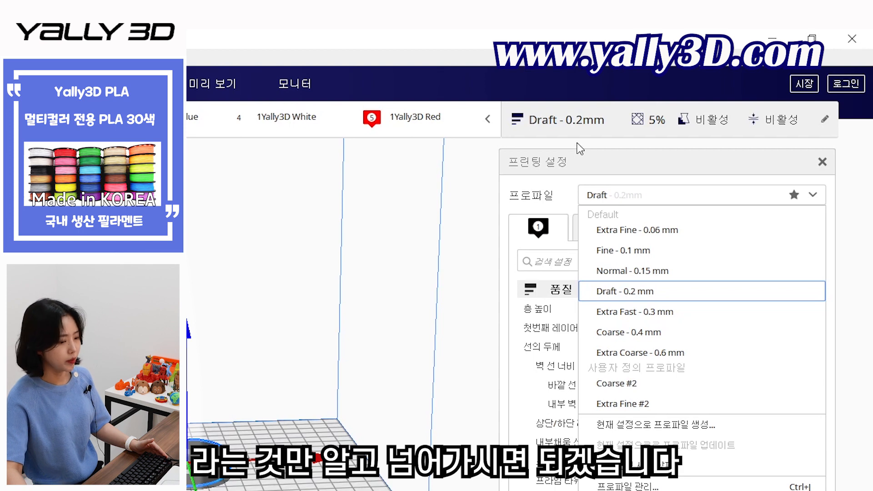
pyautogui.click(813, 197)
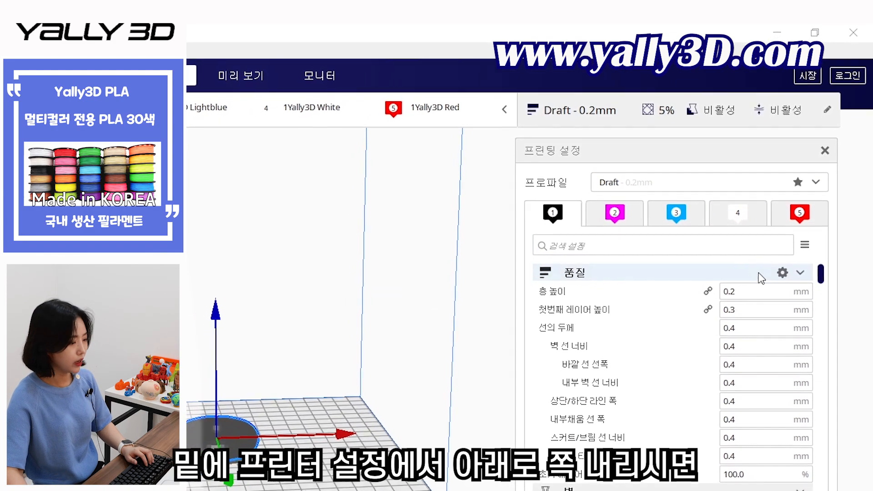
# Locate the support section (서포트) in the detailed print settings
pyautogui.moveTo(827, 263); pyautogui.dragTo(775, 458)
pyautogui.scroll(-2, 771, 455)
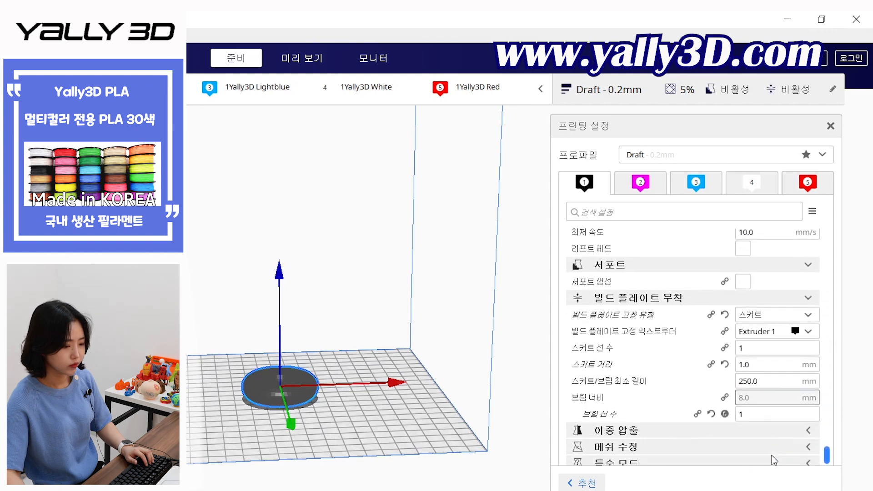
pyautogui.scroll(5, 772, 455)
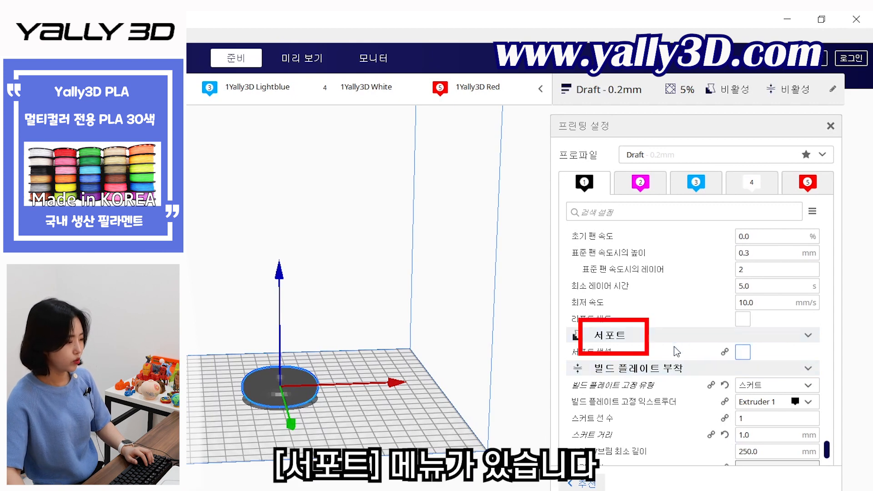
# Enable support generation (서포트 생성) in the detailed print settings
pyautogui.moveTo(676, 350)
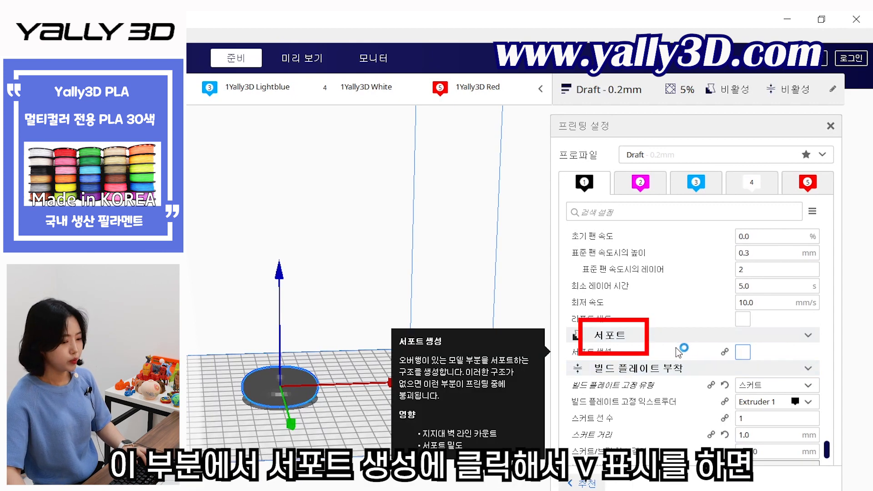
pyautogui.click(745, 353)
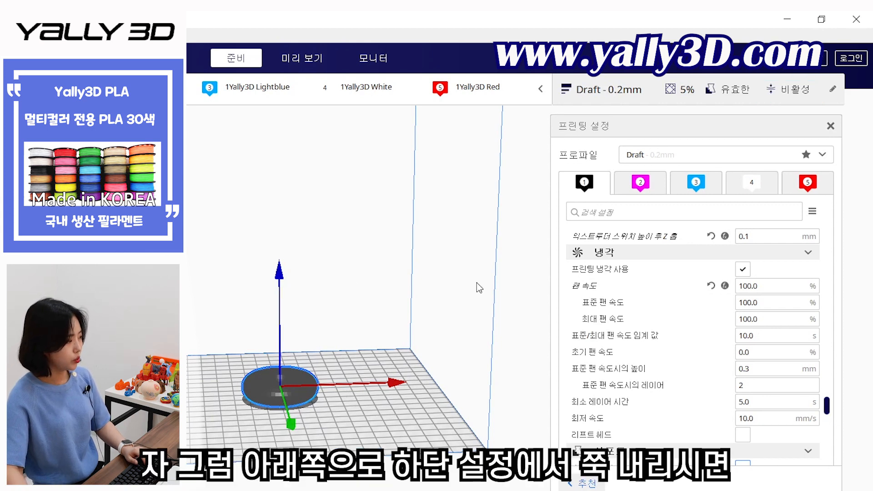
# Try the brim (브림) and raft (래프트) build plate adhesion types, restore skirt (스커트), and look over the adhesion choices
pyautogui.scroll(-5, 779, 346)
pyautogui.scroll(-15, 779, 346)
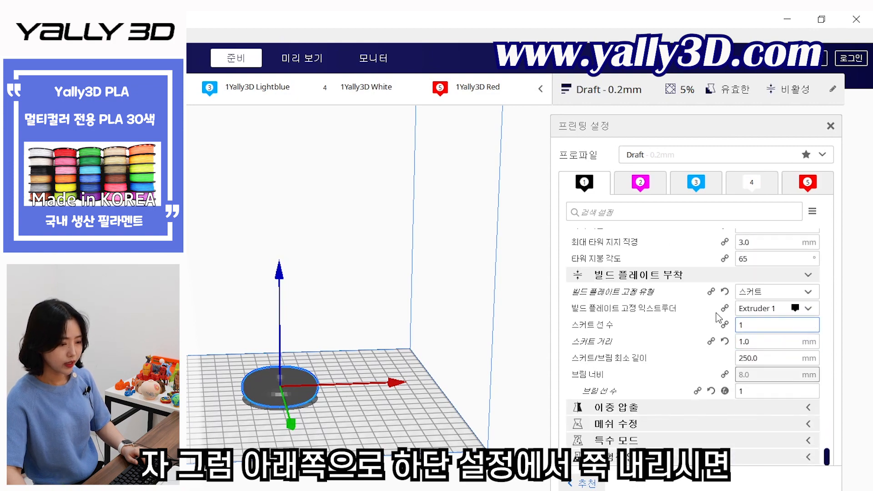
pyautogui.moveTo(623, 293)
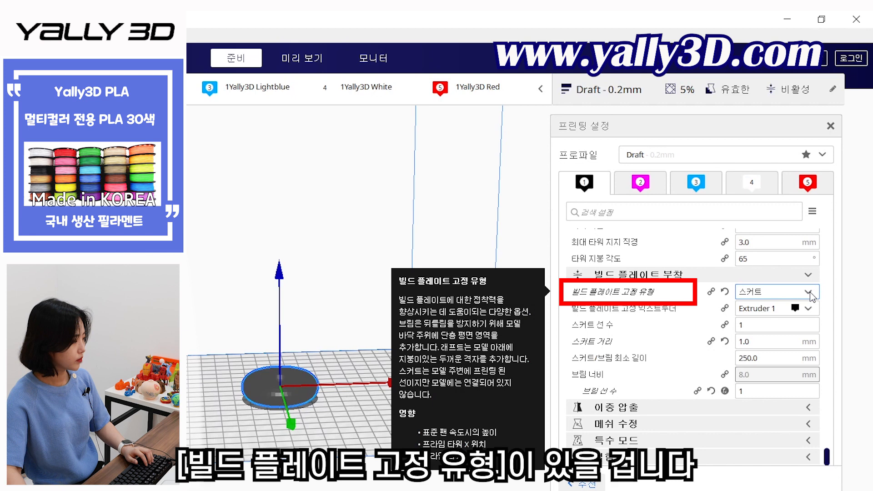
pyautogui.click(810, 292)
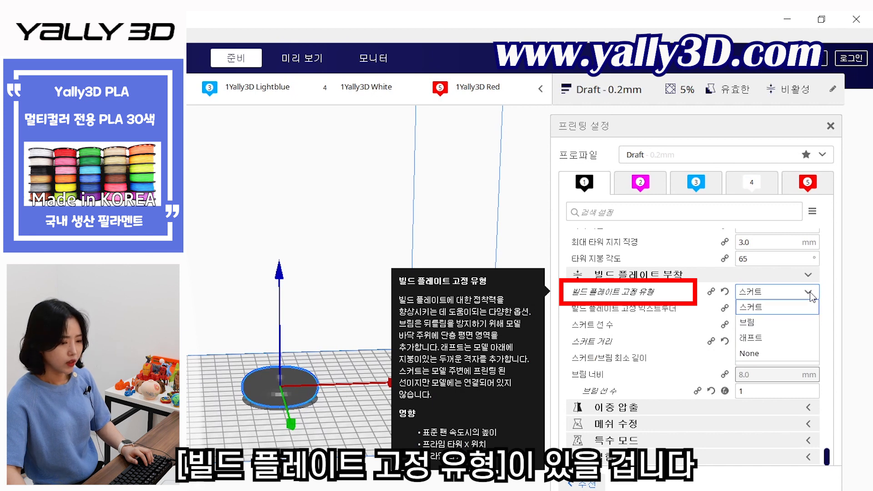
pyautogui.click(799, 321)
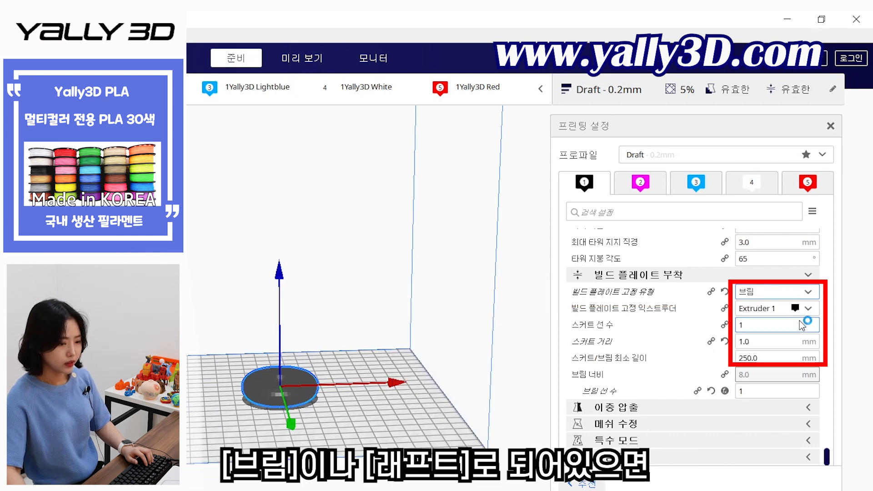
pyautogui.click(810, 293)
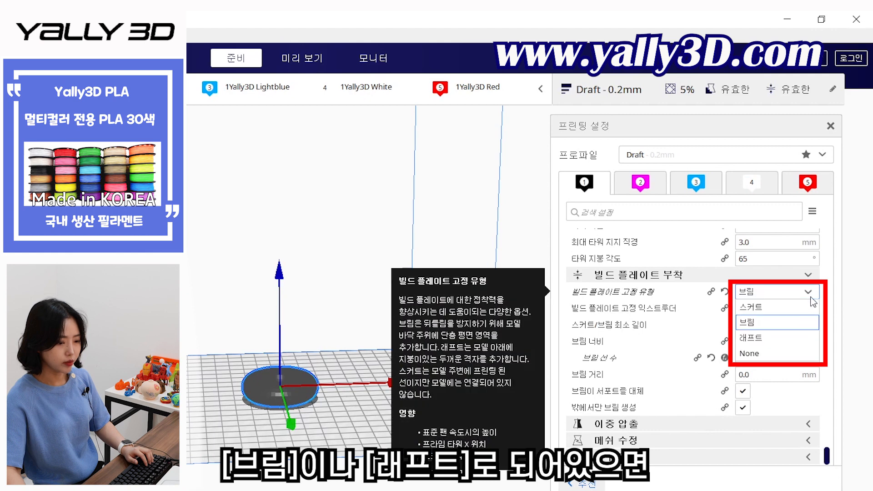
pyautogui.click(782, 340)
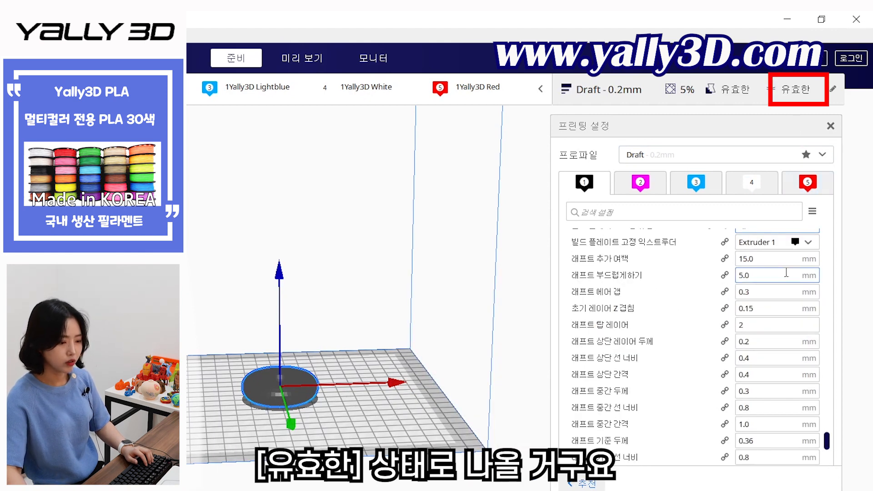
pyautogui.scroll(2, 790, 268)
pyautogui.click(808, 315)
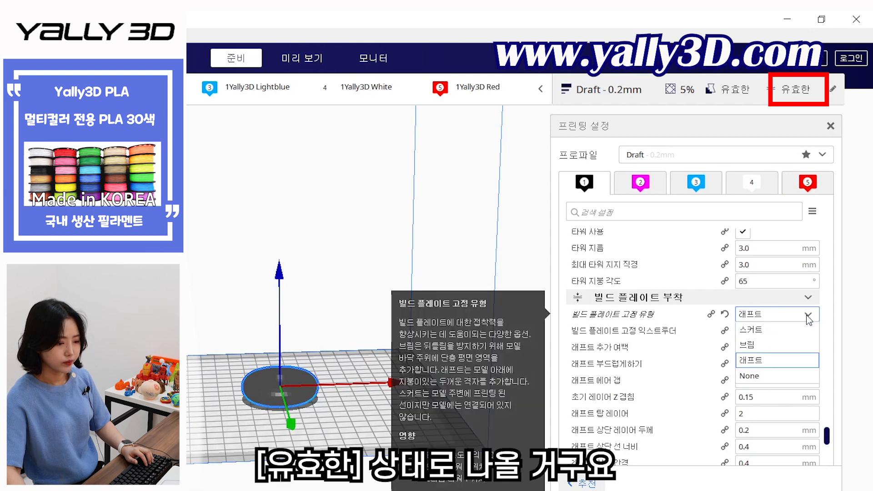
pyautogui.click(793, 331)
pyautogui.scroll(2, 588, 345)
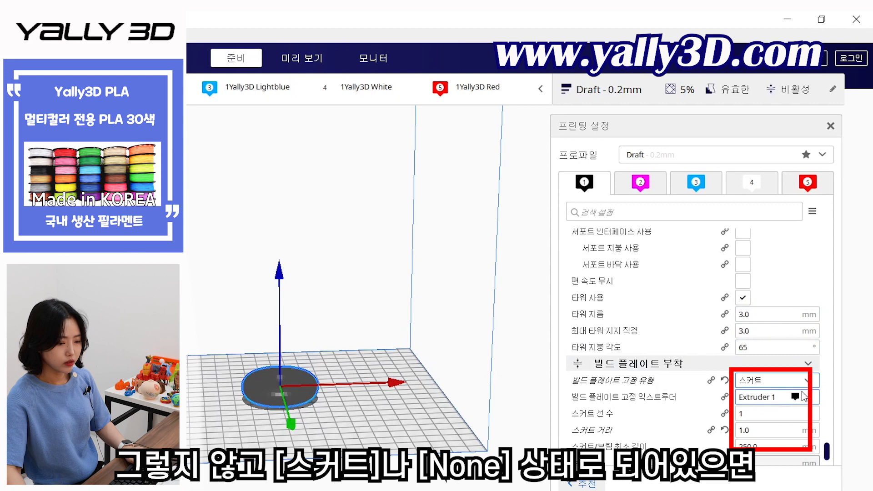
pyautogui.click(794, 380)
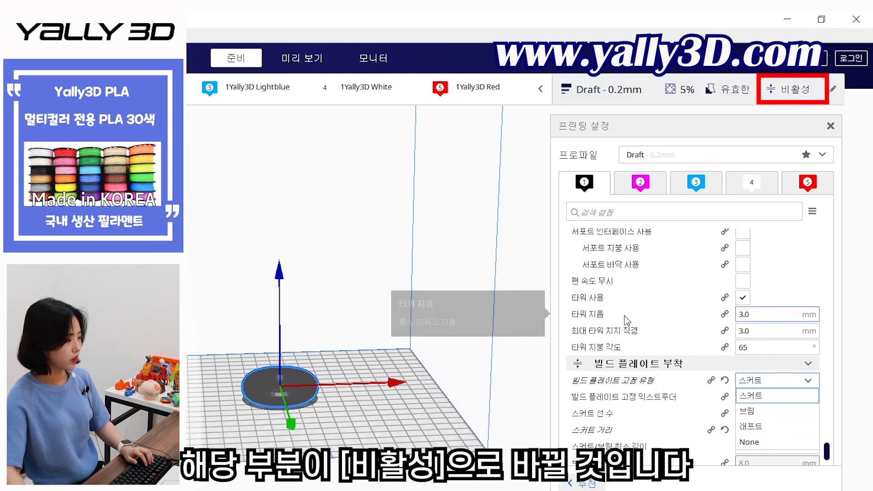
pyautogui.scroll(-1, 323, 307)
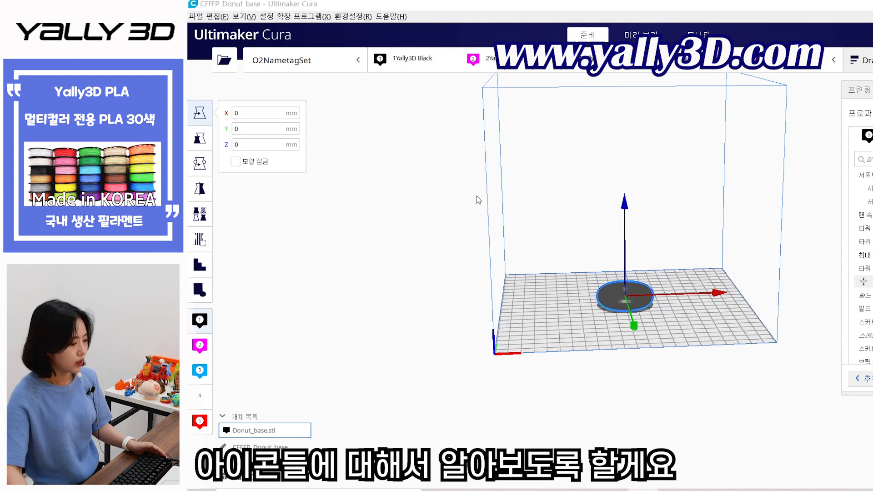
# Move the donut model across the build plate to about X -54.8 mm, Y 7.5 mm
pyautogui.scroll(5, 532, 259)
pyautogui.moveTo(511, 284); pyautogui.dragTo(543, 274, button='right')
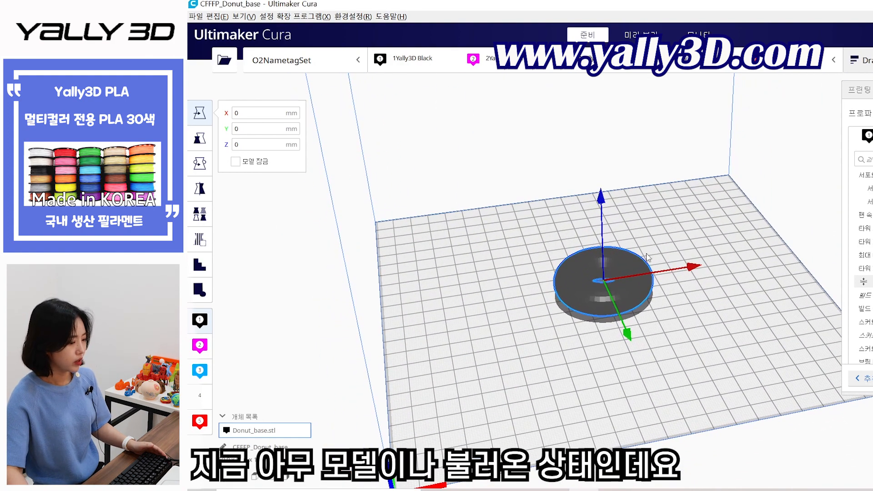
pyautogui.scroll(1, 640, 277)
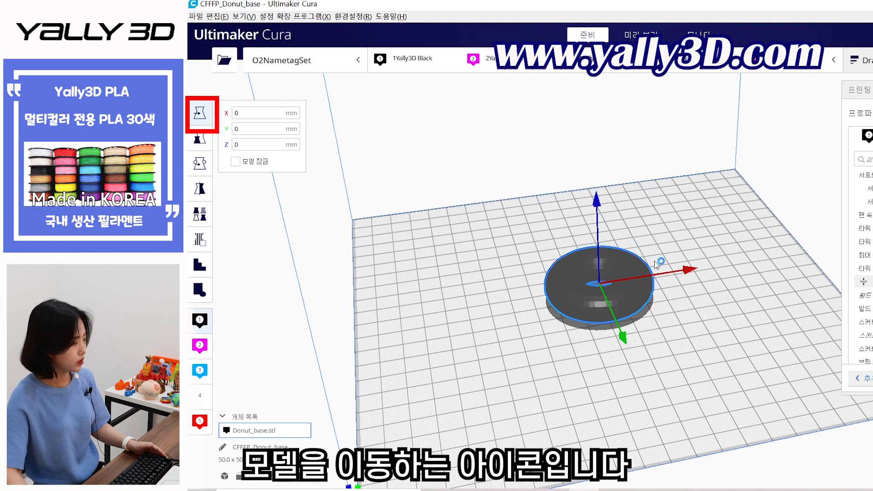
pyautogui.moveTo(569, 343); pyautogui.dragTo(574, 306, button='middle')
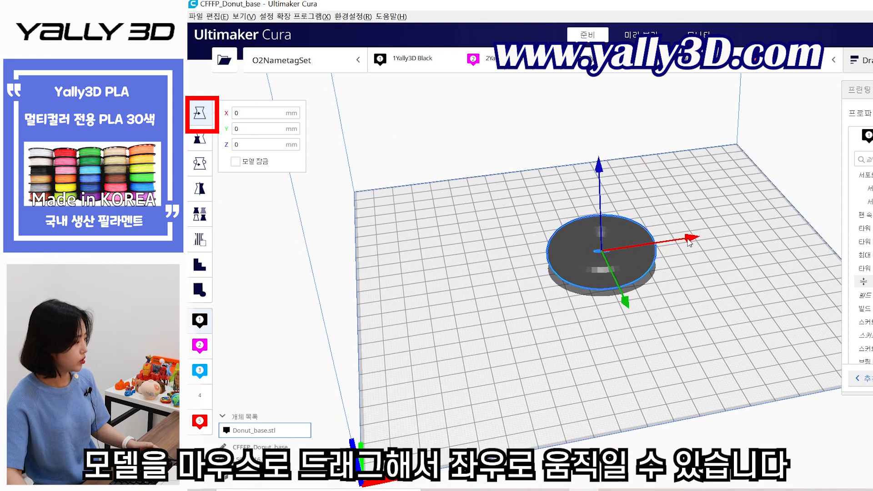
pyautogui.moveTo(629, 264); pyautogui.dragTo(491, 305)
# Try to raise the donut along Z and check the preference for automatically dropping models onto the build plate (모델을 빌드 플레이트에 자동으로 놓기)
pyautogui.moveTo(475, 199); pyautogui.dragTo(472, 117)
pyautogui.click(353, 16)
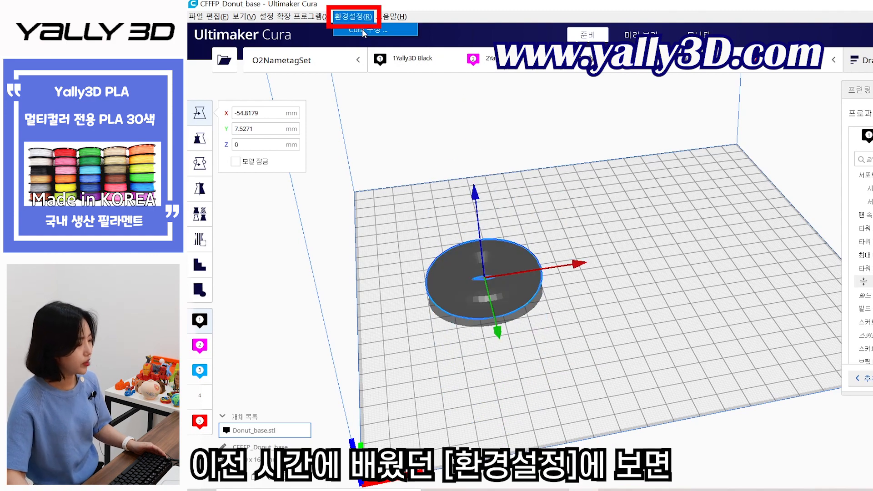
pyautogui.click(362, 28)
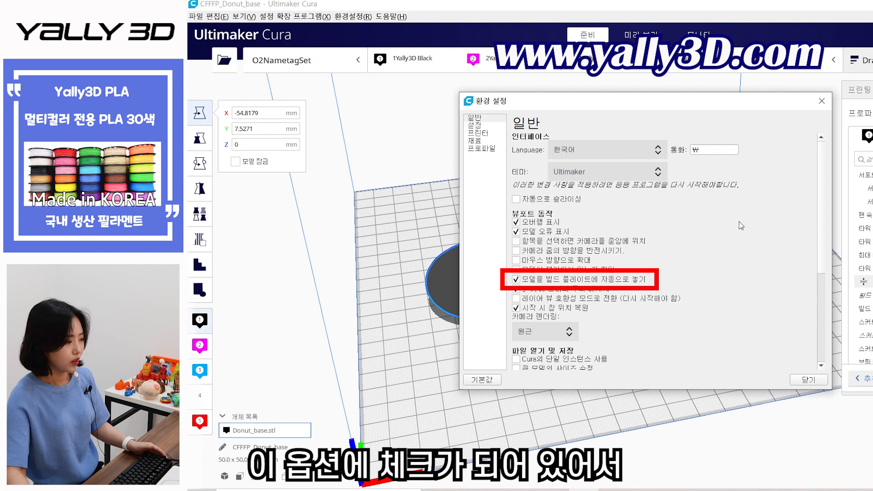
pyautogui.click(822, 100)
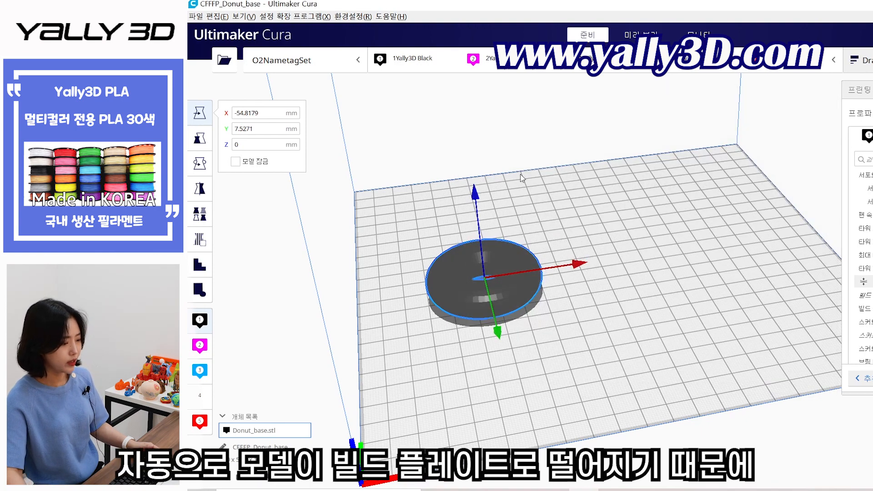
# Try repeatedly to lift the donut off the build plate along the Z axis
pyautogui.moveTo(479, 196); pyautogui.dragTo(481, 70)
pyautogui.moveTo(477, 200); pyautogui.dragTo(463, 133)
pyautogui.moveTo(481, 197); pyautogui.dragTo(479, 107)
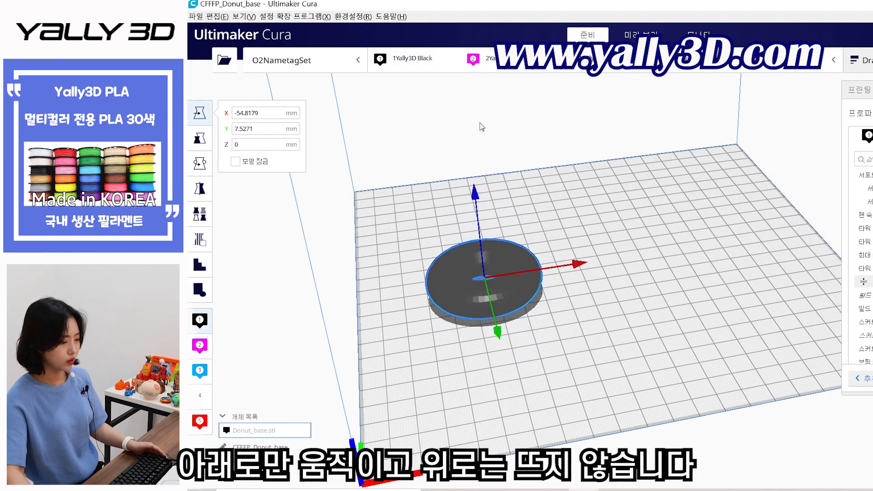
pyautogui.moveTo(477, 206); pyautogui.dragTo(482, 117)
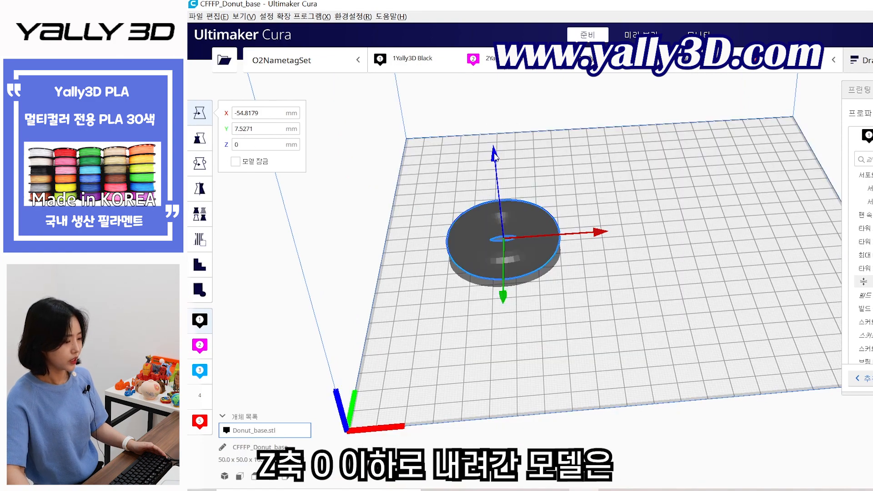
# Lower the donut below the build plate to about Z -6.8 mm and inspect the sunken portion from the side
pyautogui.moveTo(497, 156)
pyautogui.mouseDown()
pyautogui.moveTo(499, 194)
pyautogui.moveTo(499, 164)
pyautogui.mouseUp()
pyautogui.moveTo(571, 183); pyautogui.dragTo(581, 155, button='right')
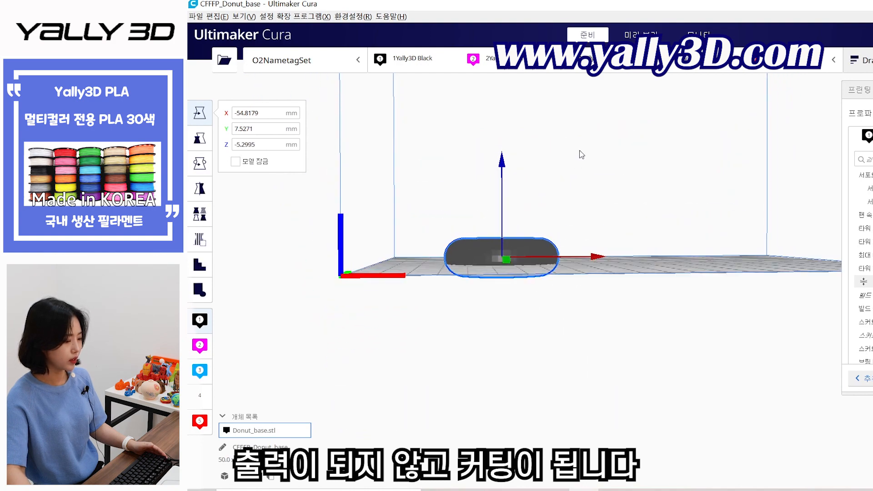
pyautogui.moveTo(503, 168); pyautogui.dragTo(504, 169)
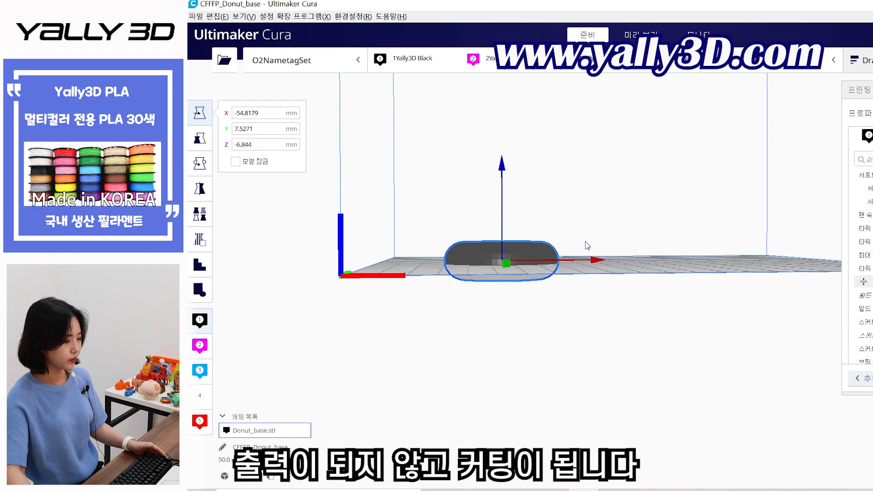
pyautogui.scroll(5, 536, 275)
pyautogui.moveTo(531, 284); pyautogui.dragTo(528, 223, button='right')
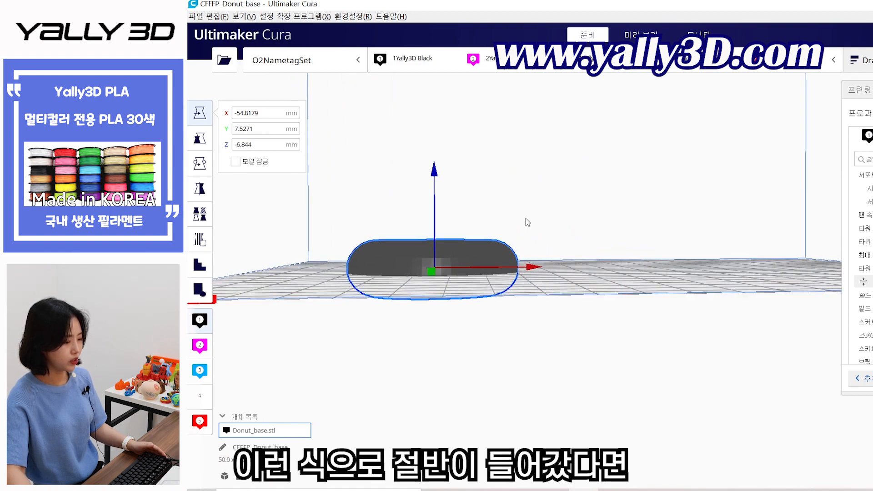
pyautogui.moveTo(525, 219); pyautogui.dragTo(596, 285, button='middle')
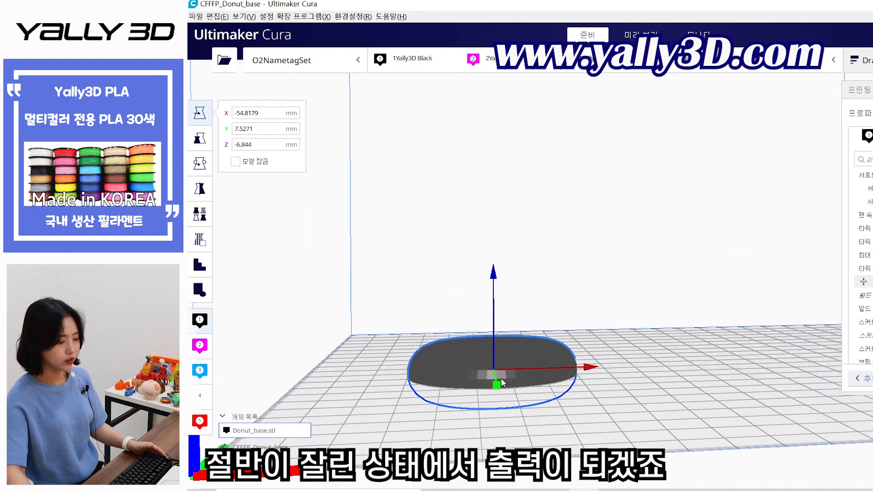
pyautogui.scroll(-2, 434, 393)
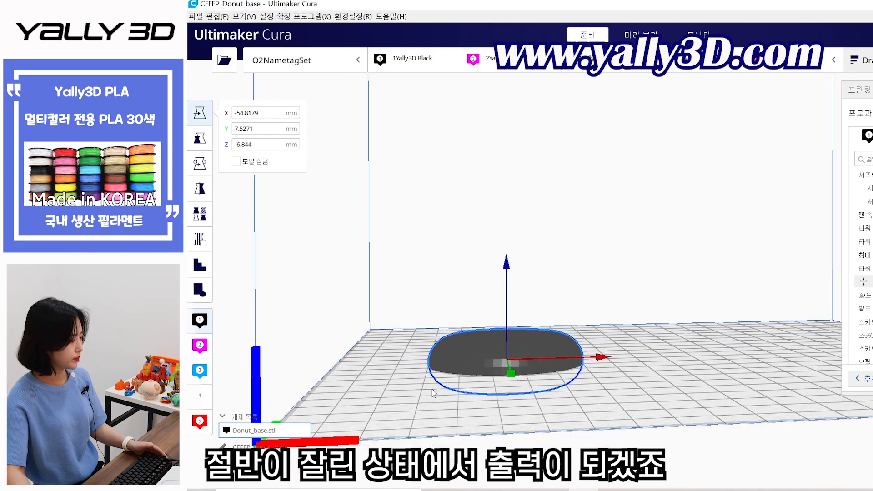
pyautogui.scroll(-2, 434, 393)
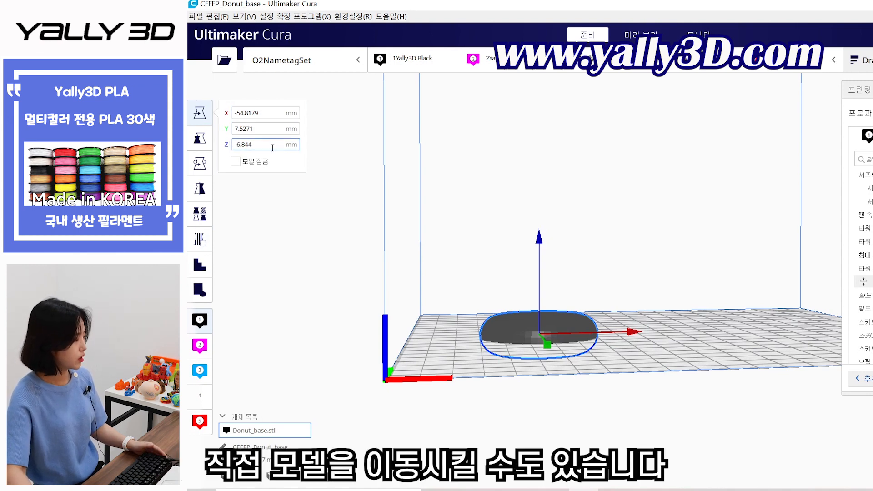
# Scale the donut uniformly to 50% and raise it along Z out of the build plate
pyautogui.click(200, 140)
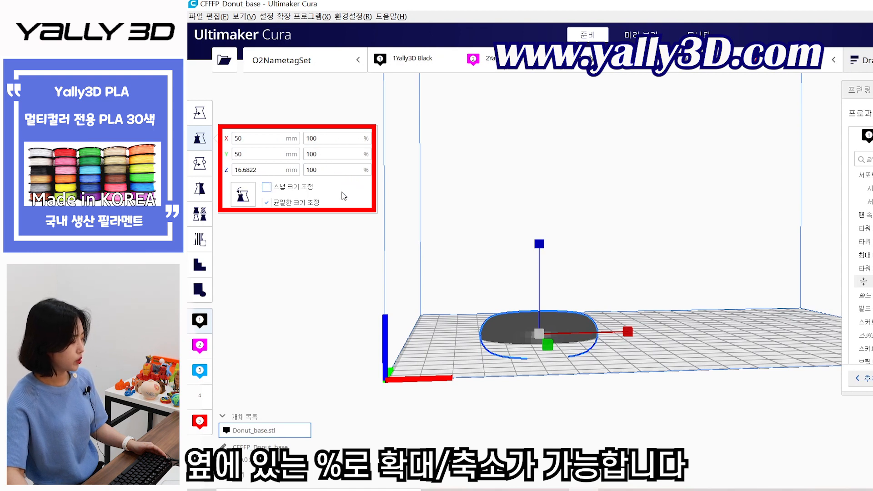
pyautogui.click(335, 139)
pyautogui.doubleClick(313, 138)
pyautogui.write('50')
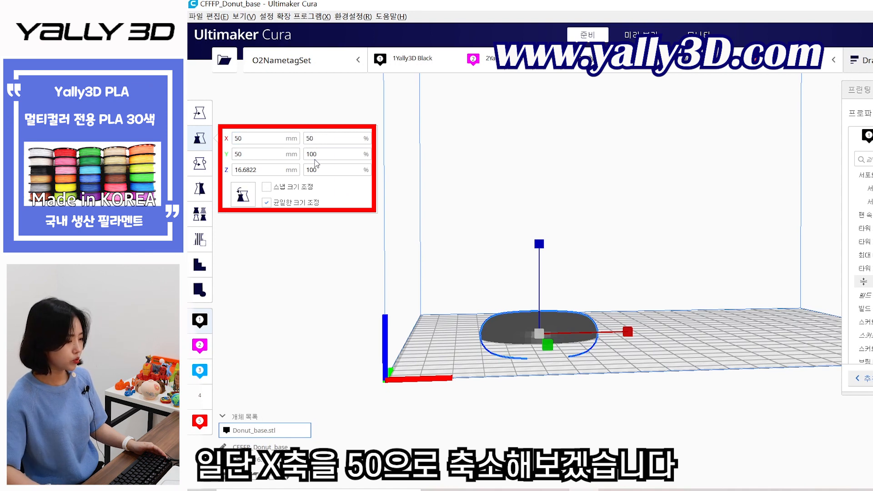
pyautogui.press('Return')
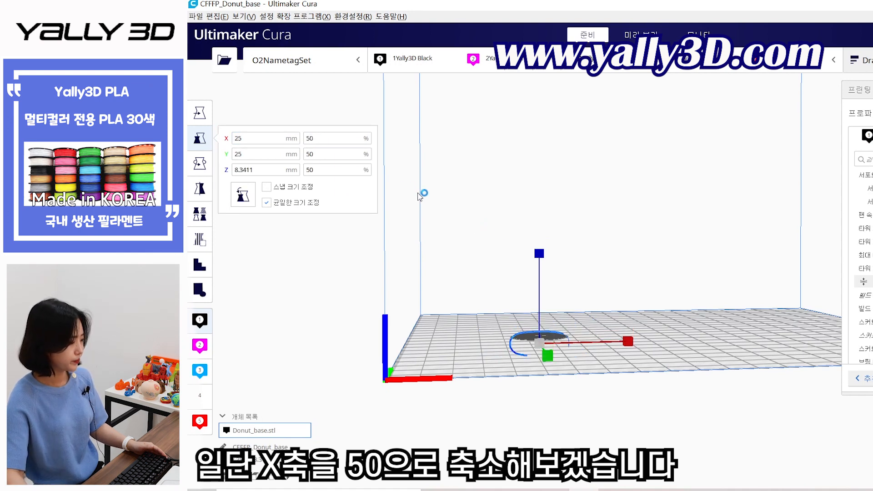
pyautogui.moveTo(575, 258); pyautogui.dragTo(543, 298, button='right')
pyautogui.moveTo(544, 301); pyautogui.dragTo(497, 295, button='middle')
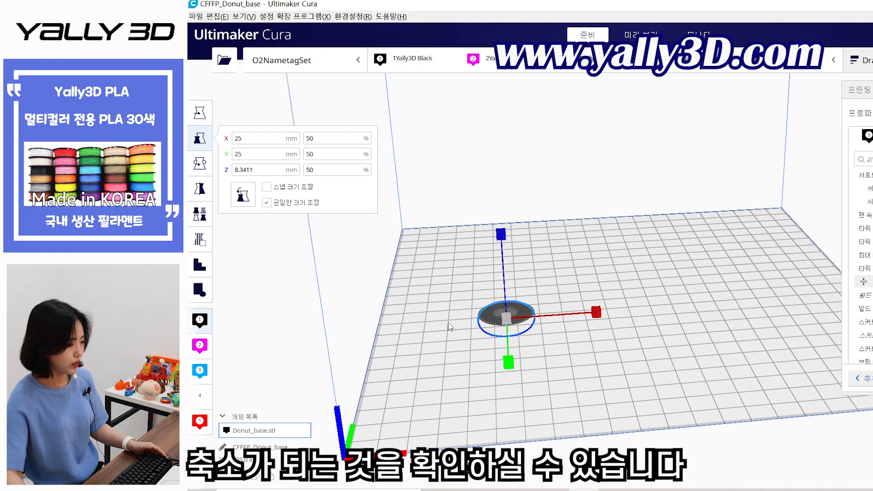
pyautogui.click(200, 112)
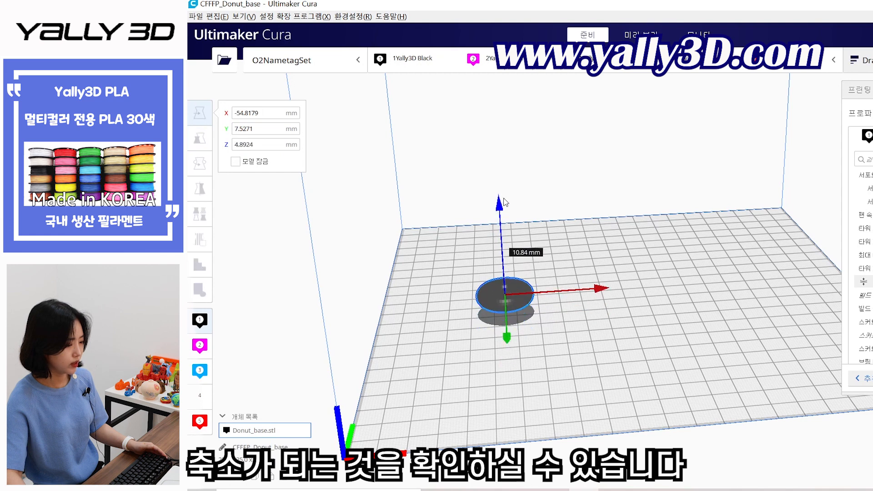
# Enlarge the donut uniformly to 190% with snap scaling (스냅 크기 조정) on, and shrink it freely with snap scaling off
pyautogui.click(204, 139)
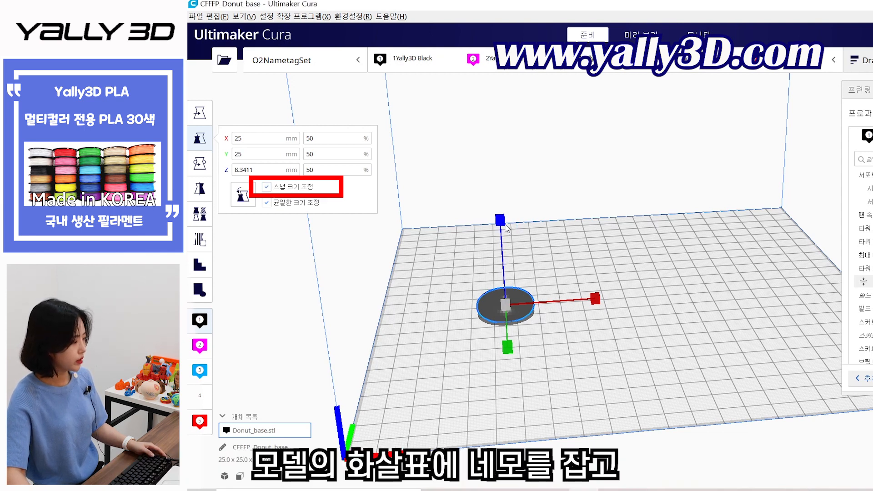
pyautogui.moveTo(502, 222); pyautogui.dragTo(498, 194)
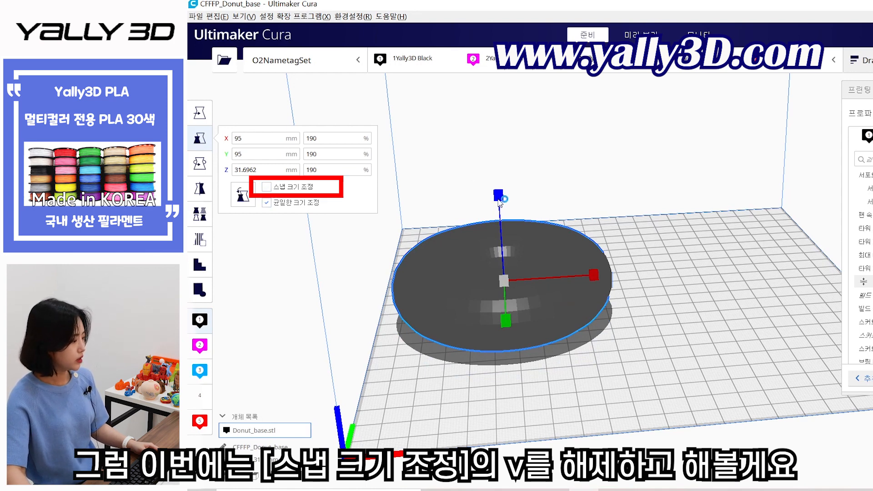
pyautogui.moveTo(499, 202); pyautogui.dragTo(498, 234)
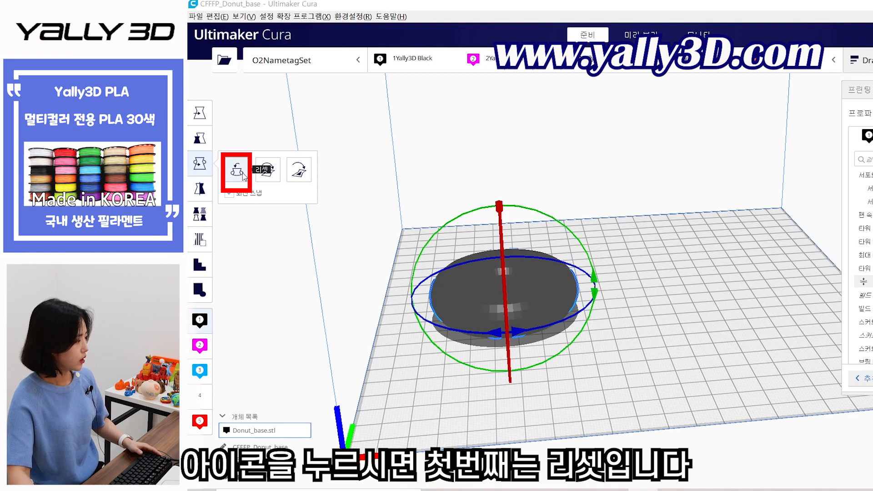
# Tilt the donut about its X axis with the Rotate tool
pyautogui.moveTo(500, 210); pyautogui.dragTo(500, 275)
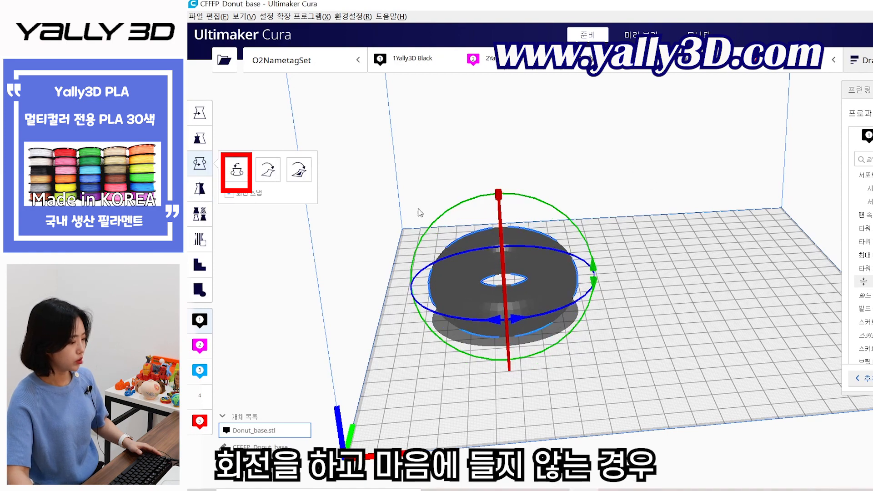
# Reset the donut's rotation and tilt it about its Y and X axes with rotation snap (회전 스냅) on
pyautogui.click(234, 173)
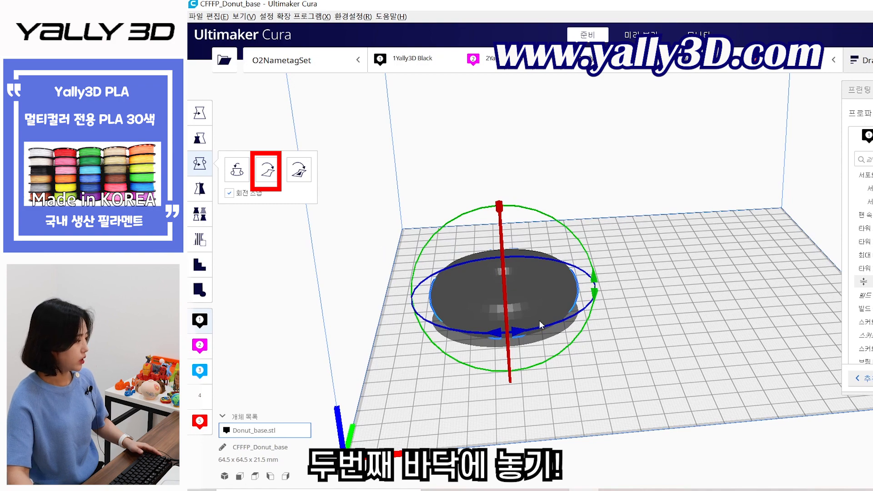
pyautogui.moveTo(594, 293); pyautogui.dragTo(539, 324)
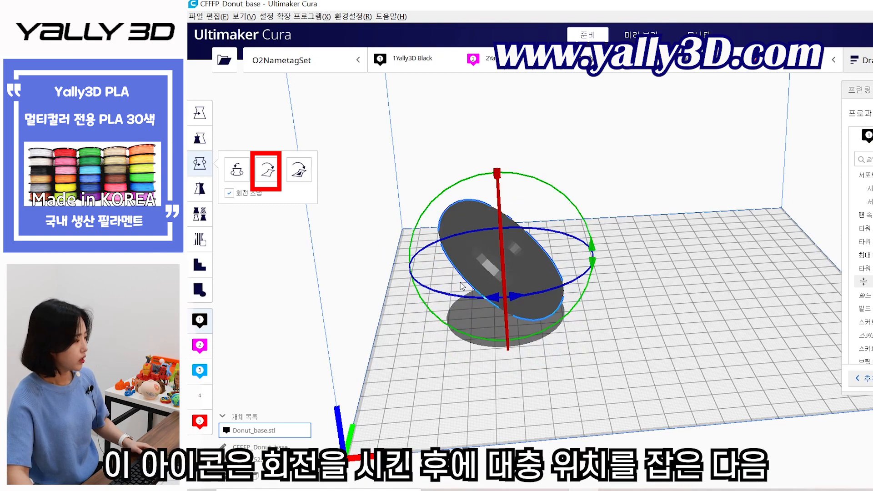
pyautogui.moveTo(503, 178); pyautogui.dragTo(499, 226)
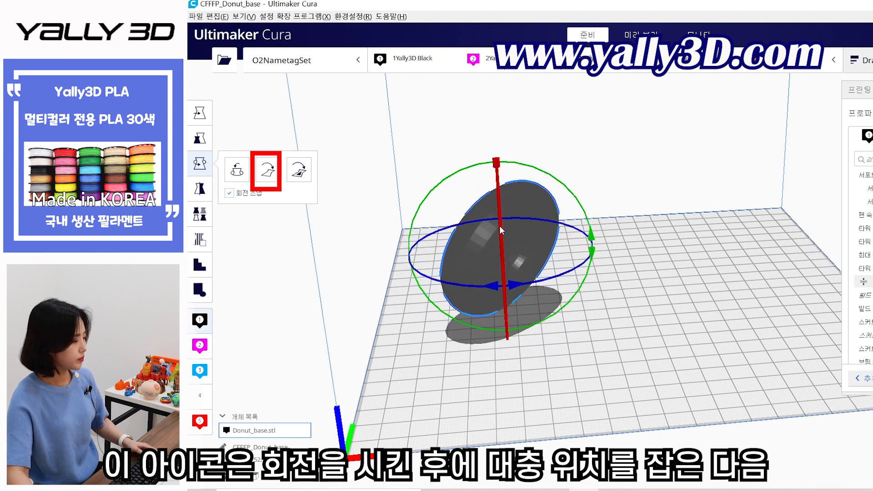
# Lay the tilted donut flat, and stand it up by choosing one of its faces to align with the build plate
pyautogui.click(267, 172)
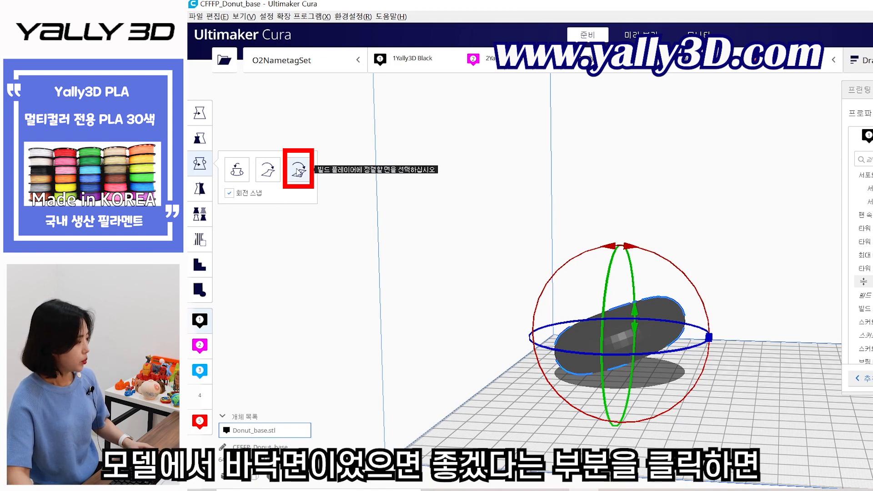
pyautogui.click(306, 175)
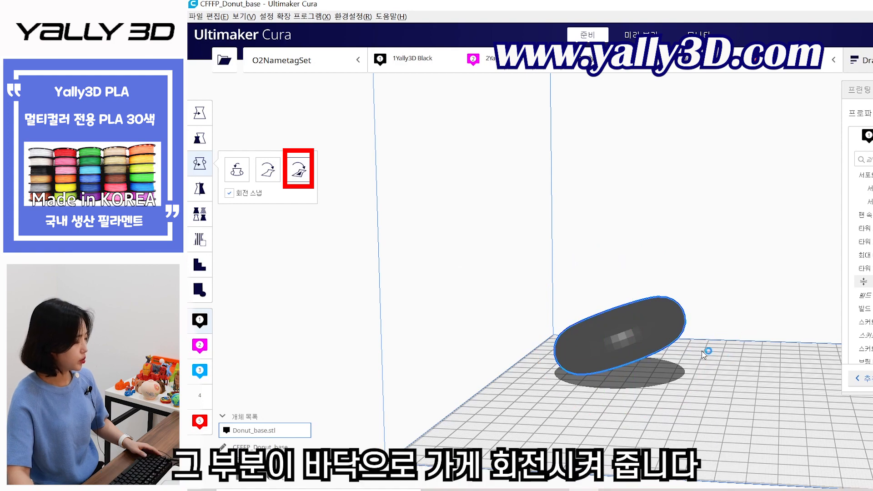
pyautogui.moveTo(708, 356); pyautogui.dragTo(688, 353, button='right')
pyautogui.scroll(4, 710, 360)
pyautogui.moveTo(728, 420); pyautogui.dragTo(861, 481, button='right')
pyautogui.click(730, 429)
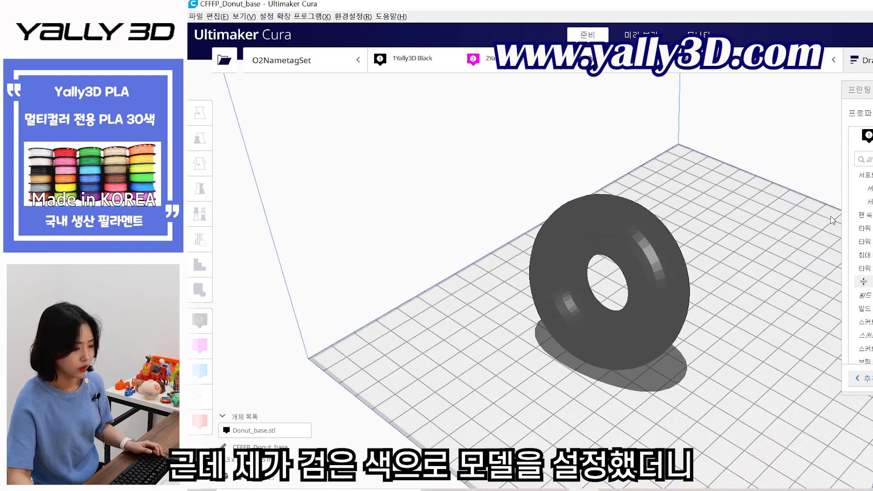
# Assign the donut to extruder 3, 1Yally3D Lightblue, to recolor it light blue
pyautogui.moveTo(833, 221); pyautogui.dragTo(661, 299, button='right')
pyautogui.rightClick(660, 288)
pyautogui.click(709, 362)
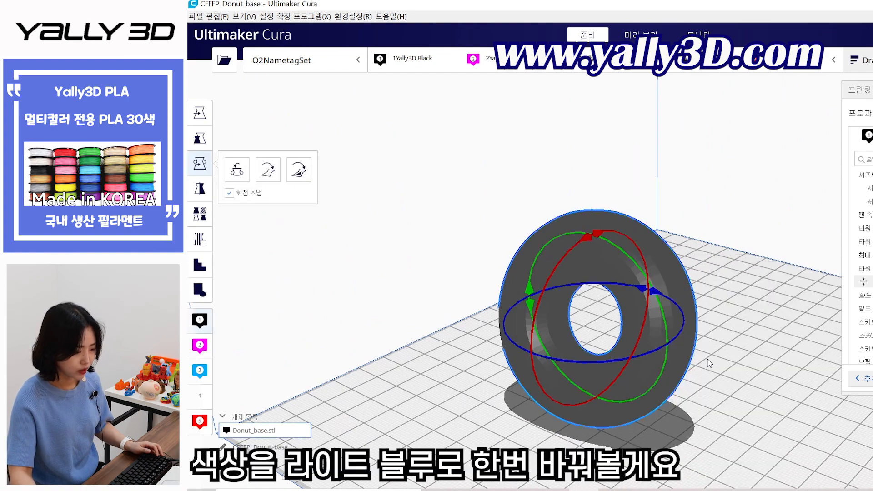
pyautogui.click(713, 302)
pyautogui.moveTo(713, 302); pyautogui.dragTo(739, 298, button='right')
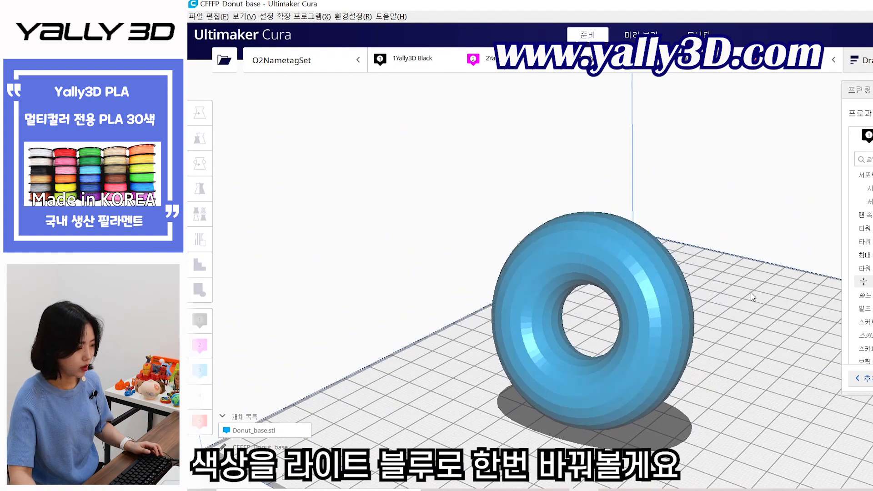
# Align a chosen face of the blue donut with the build plate, inspect its underside, and turn face alignment off
pyautogui.moveTo(706, 330); pyautogui.dragTo(678, 304, button='right')
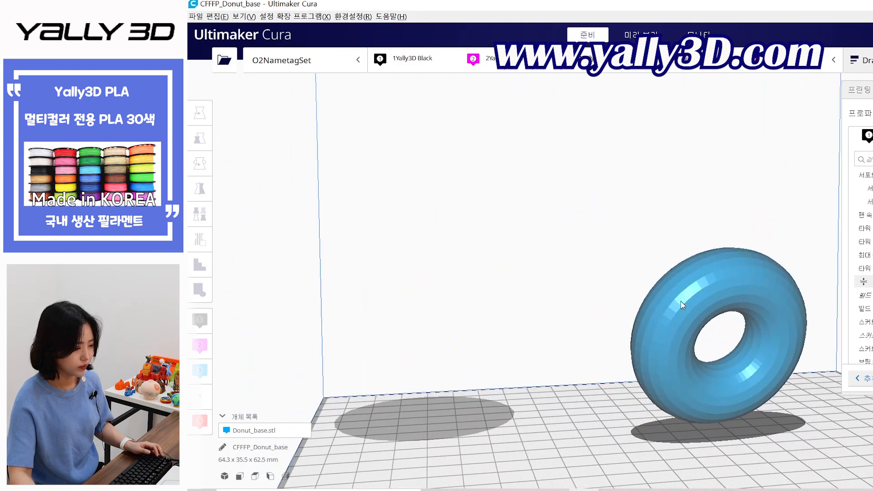
pyautogui.click(681, 302)
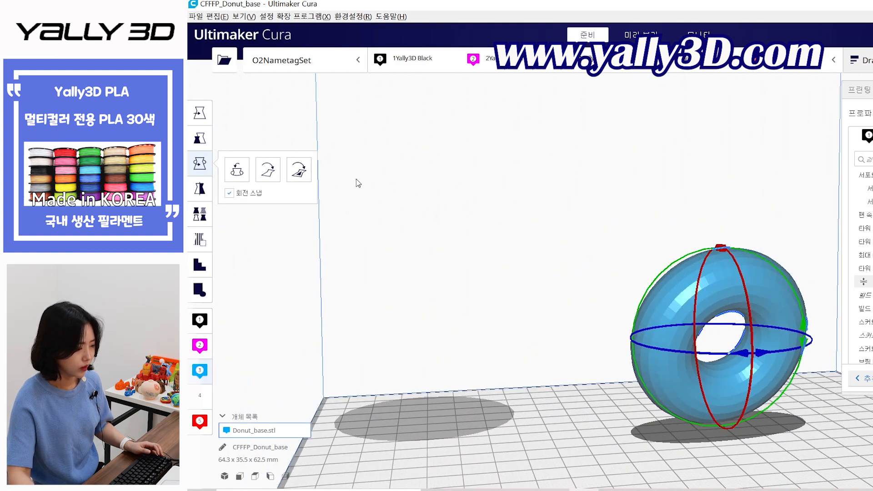
pyautogui.click(299, 171)
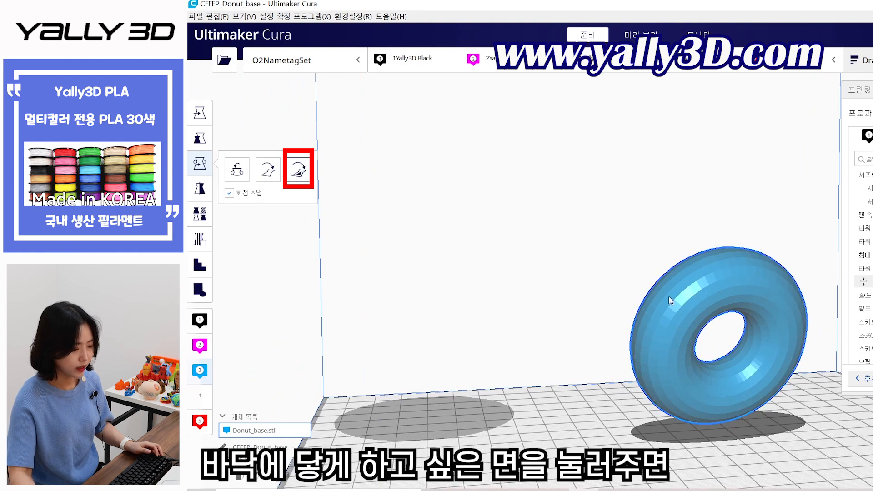
pyautogui.click(706, 307)
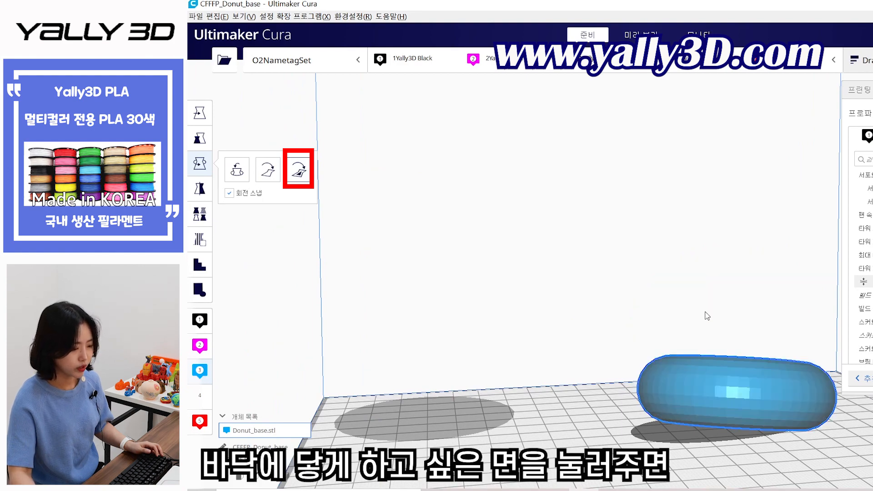
pyautogui.moveTo(708, 318); pyautogui.dragTo(567, 379, button='right')
pyautogui.moveTo(538, 431); pyautogui.dragTo(572, 387, button='right')
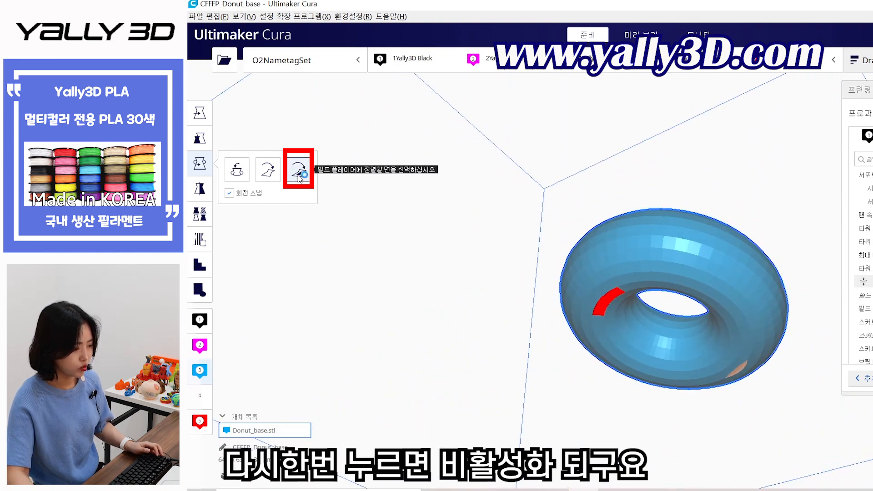
pyautogui.moveTo(436, 269); pyautogui.dragTo(751, 379, button='right')
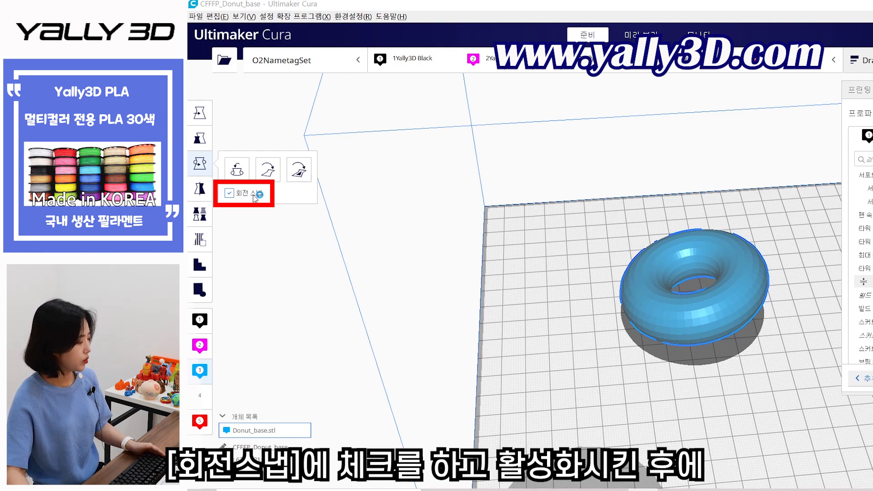
# Rotate the donut about its X axis with rotation snap (회전 스냅) on, and rotate it back freely with snap off
pyautogui.moveTo(701, 232); pyautogui.dragTo(733, 256)
pyautogui.click(197, 146)
pyautogui.click(200, 165)
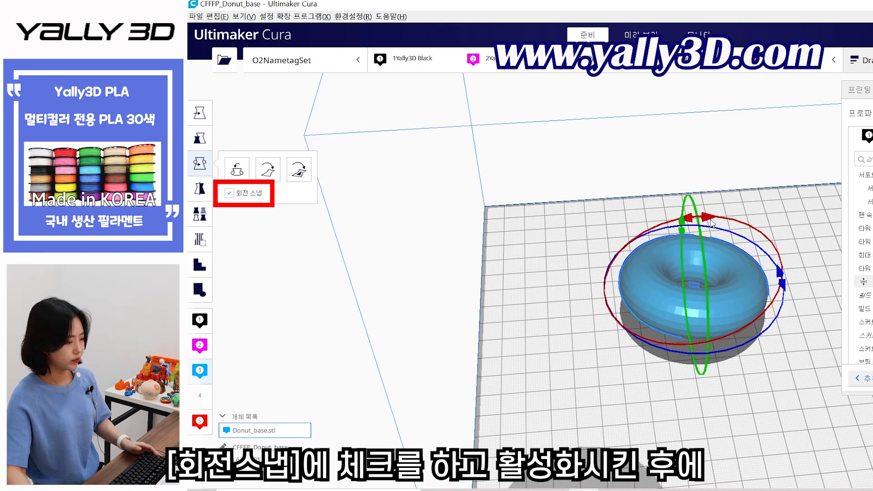
pyautogui.moveTo(711, 219); pyautogui.dragTo(584, 251)
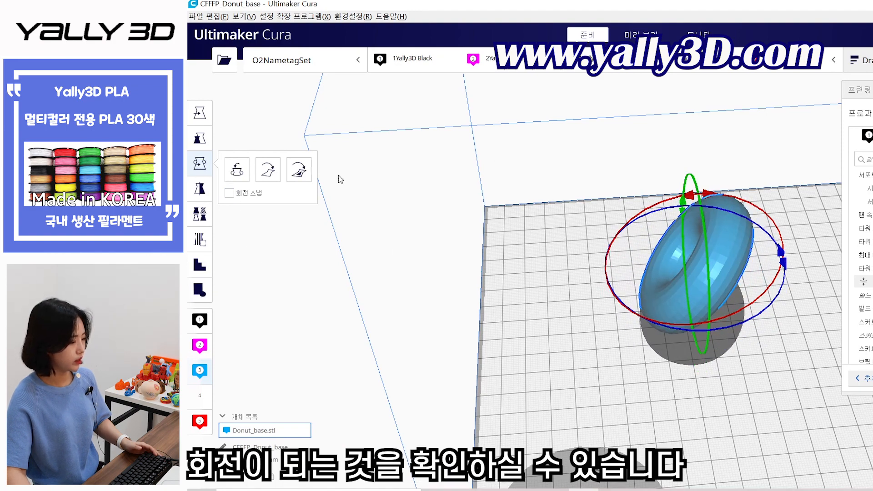
pyautogui.moveTo(689, 194); pyautogui.dragTo(576, 293)
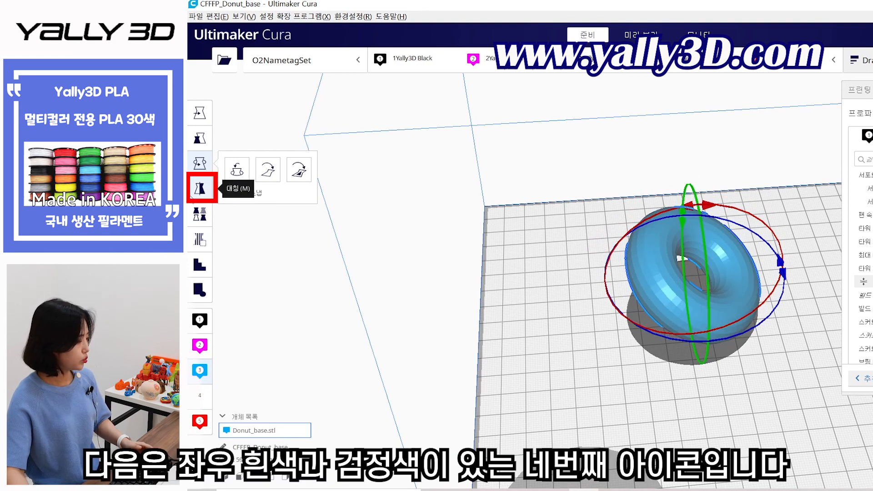
# Mirror the donut along the Y axis with the Mirror tool, using both of that axis's direction handles
pyautogui.click(203, 196)
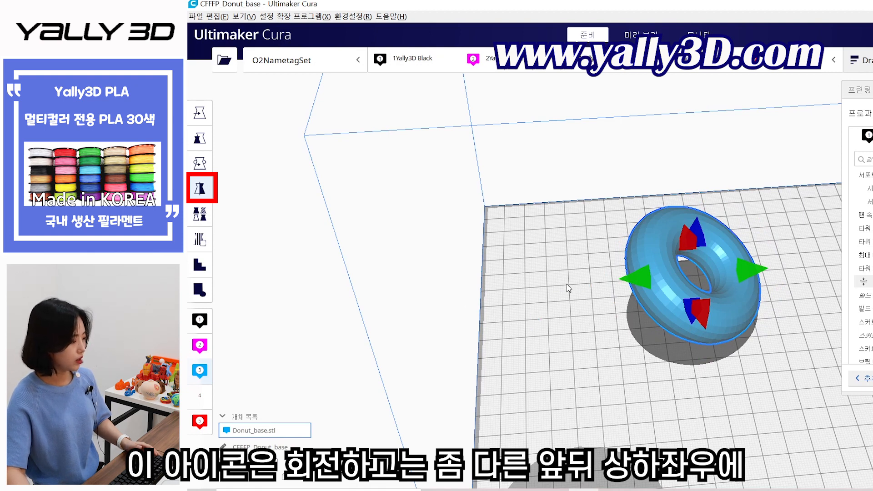
pyautogui.moveTo(592, 328); pyautogui.dragTo(492, 267, button='middle')
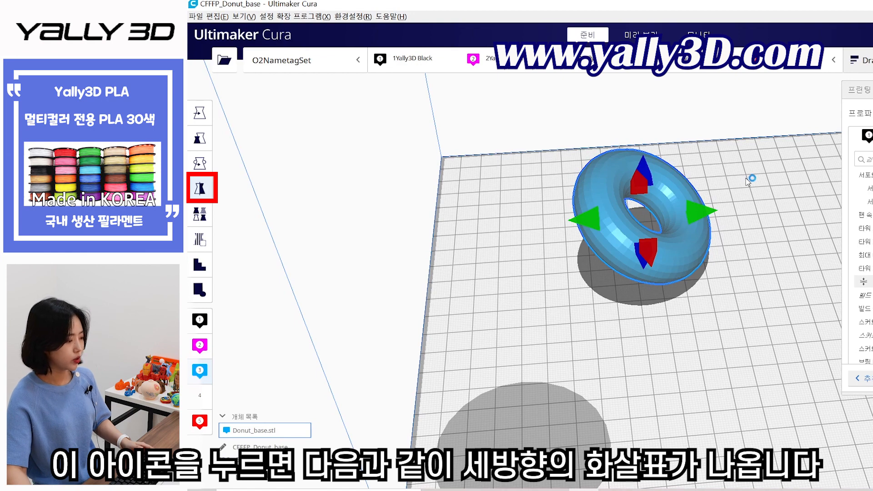
pyautogui.moveTo(748, 181); pyautogui.dragTo(531, 273, button='right')
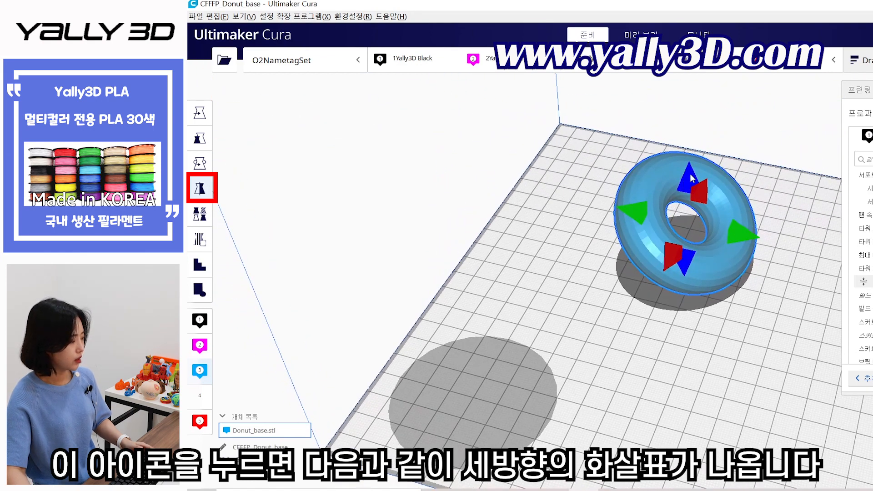
pyautogui.click(739, 233)
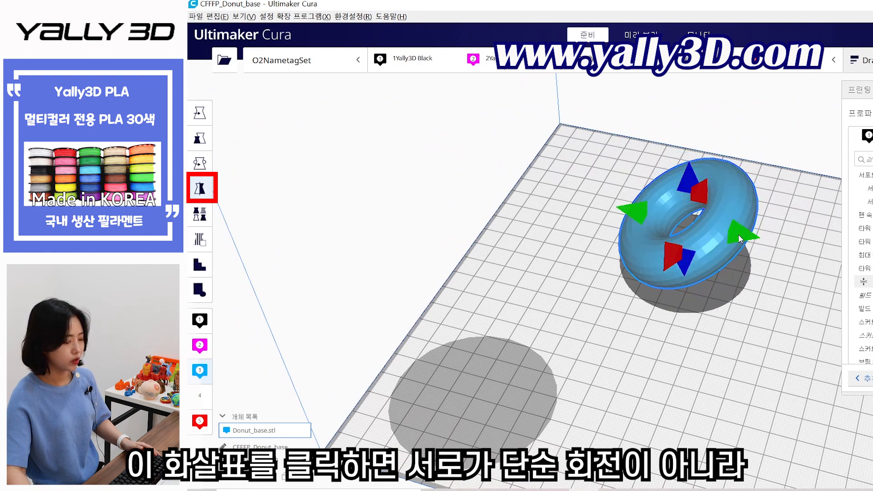
pyautogui.click(634, 215)
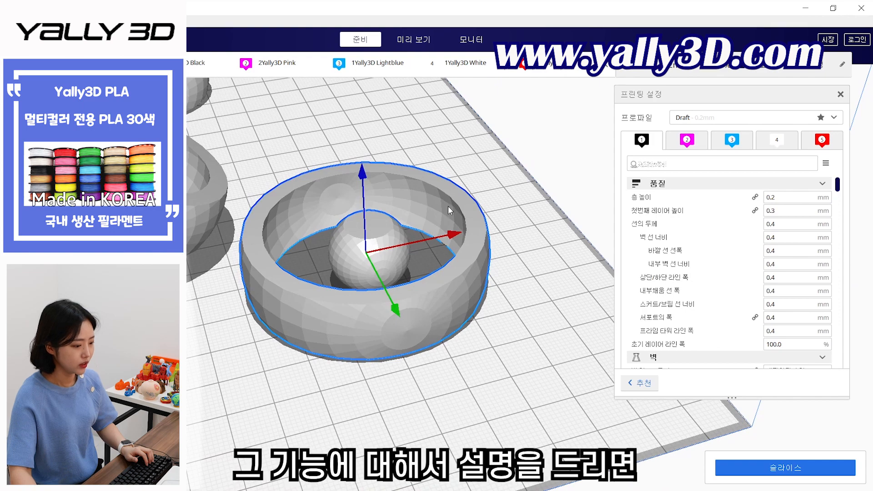
# Try to split the selected ring around the ball into separate parts with the Mesh Tools plugin
pyautogui.rightClick(445, 204)
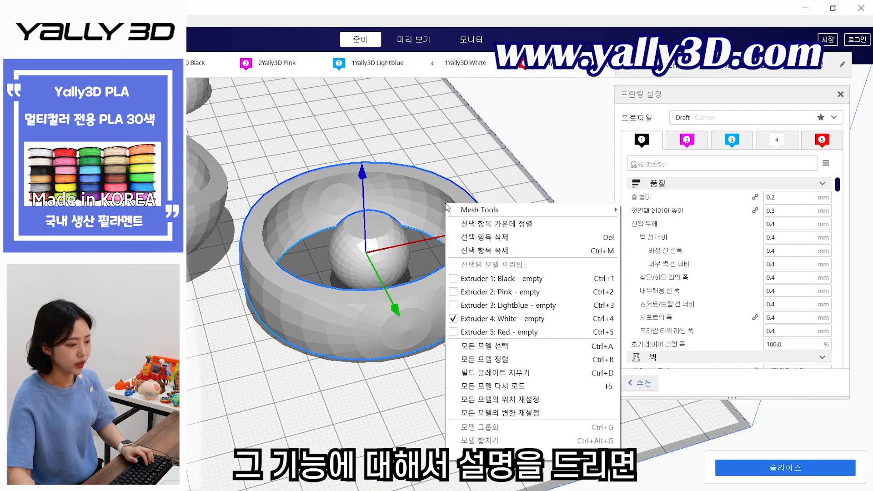
pyautogui.moveTo(455, 204)
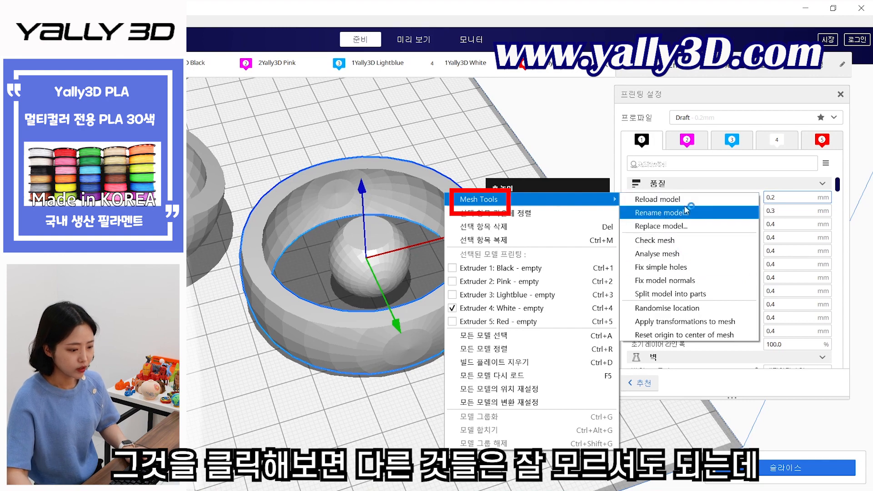
pyautogui.click(717, 296)
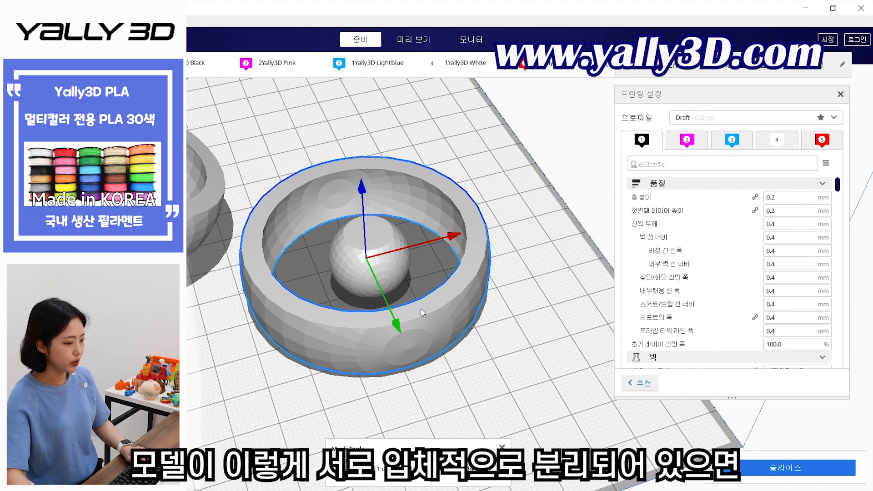
# Move the ring and the ball apart so that the ball sits on the build plate outside the ring
pyautogui.scroll(-2, 421, 315)
pyautogui.moveTo(438, 297); pyautogui.dragTo(503, 383)
pyautogui.moveTo(475, 281); pyautogui.dragTo(370, 152)
pyautogui.click(376, 263)
pyautogui.click(449, 187)
pyautogui.click(463, 219)
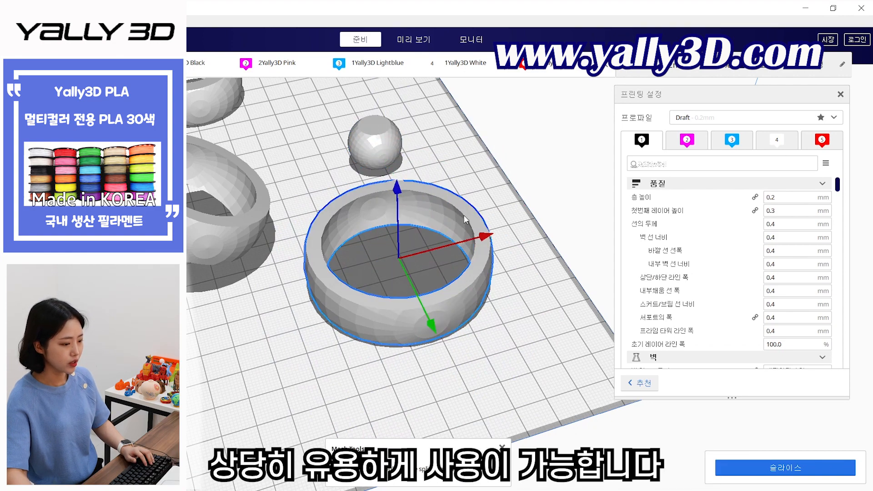
pyautogui.moveTo(466, 207); pyautogui.dragTo(493, 194)
pyautogui.click(522, 343)
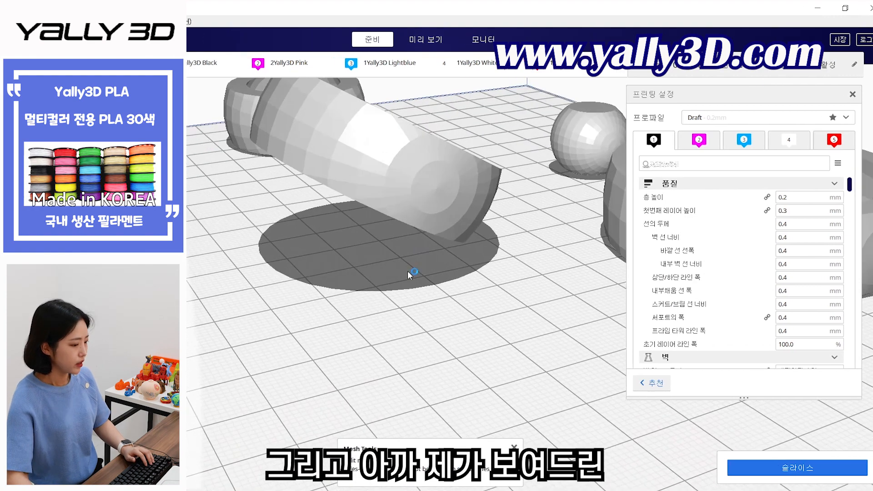
# Select the tilted ring files-rings-4.stl and activate the Custom Supports tool for it
pyautogui.click(431, 157)
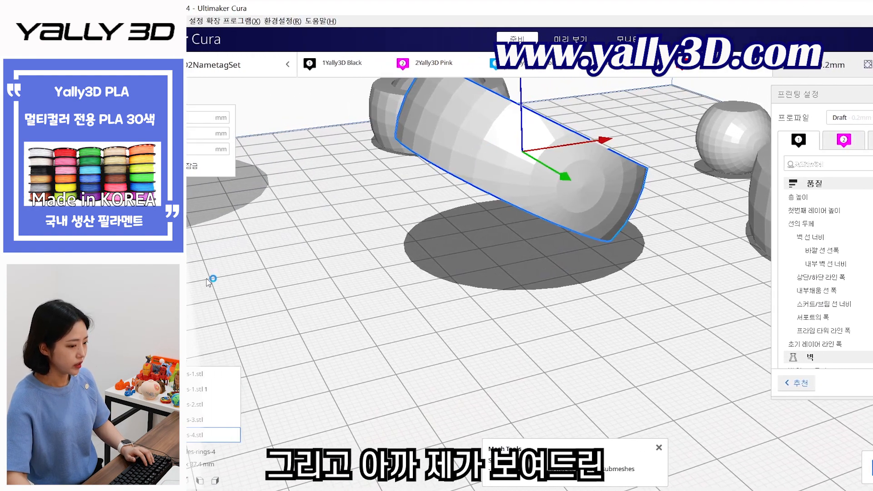
pyautogui.click(199, 273)
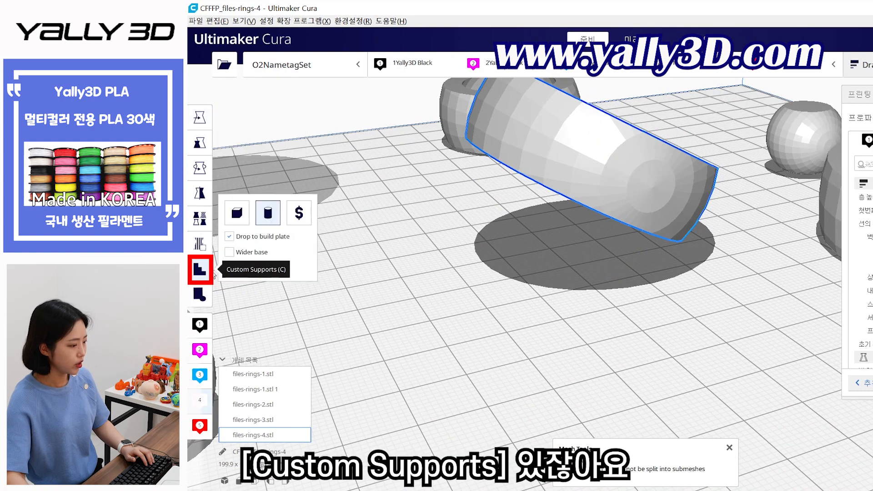
pyautogui.moveTo(572, 224); pyautogui.dragTo(620, 307, button='right')
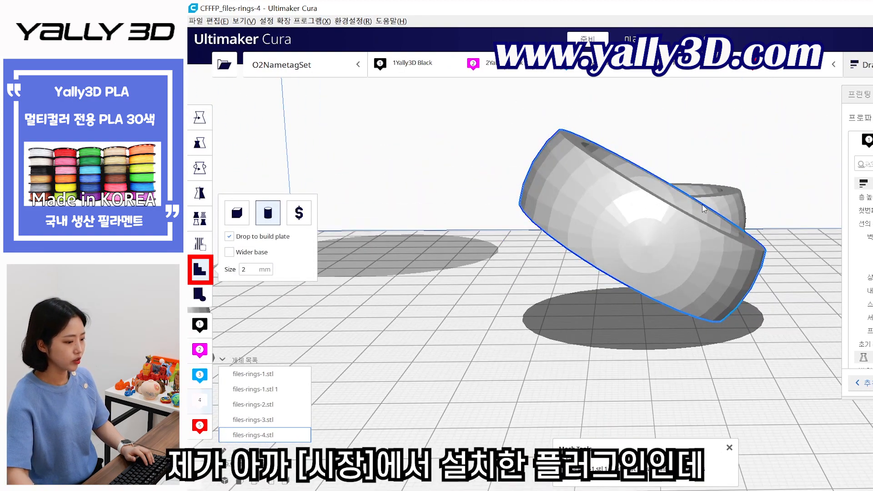
pyautogui.moveTo(865, 94); pyautogui.dragTo(869, 92)
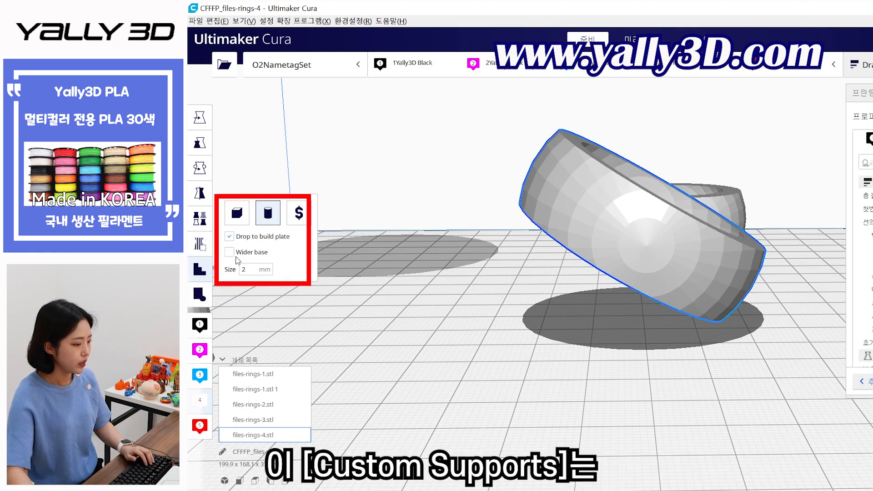
# Place several 2 mm cylinder supports along the raised underside of the tilted ring and inspect them from below
pyautogui.click(541, 222)
pyautogui.click(586, 255)
pyautogui.moveTo(586, 255); pyautogui.dragTo(677, 243, button='right')
pyautogui.click(672, 241)
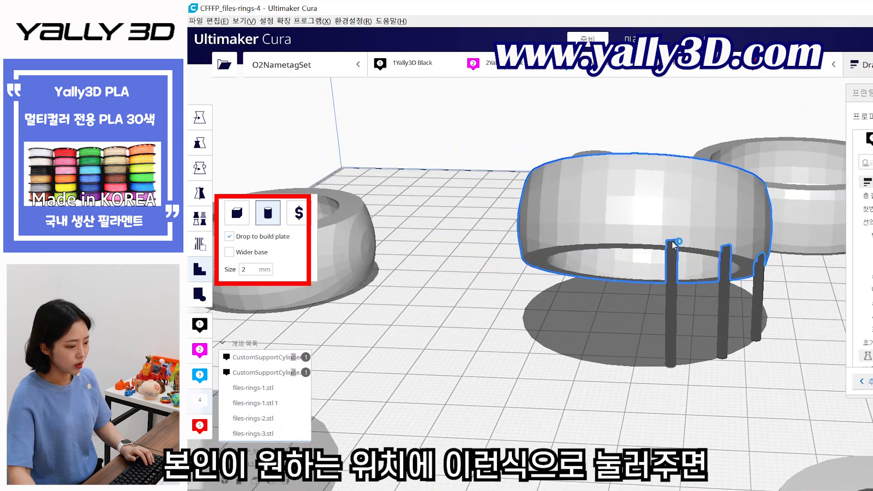
pyautogui.moveTo(585, 250); pyautogui.dragTo(664, 244, button='right')
pyautogui.click(665, 245)
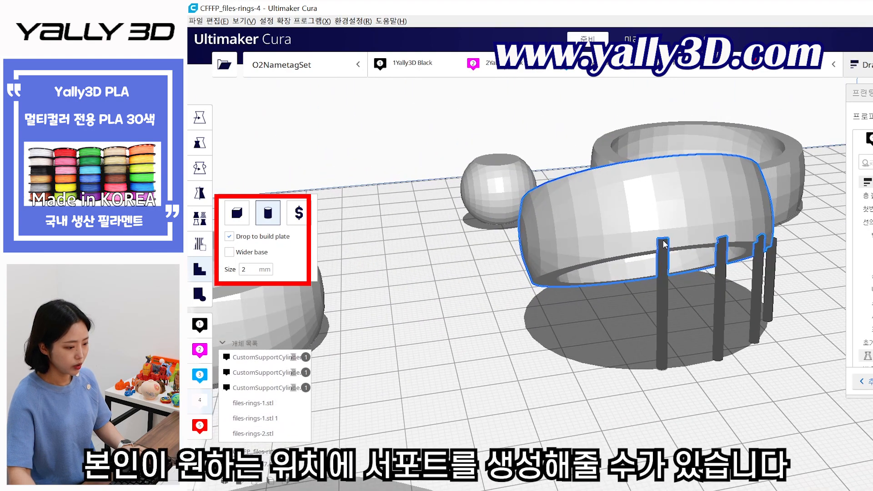
pyautogui.click(605, 255)
pyautogui.click(562, 262)
pyautogui.click(541, 270)
pyautogui.moveTo(541, 270); pyautogui.dragTo(553, 301, button='right')
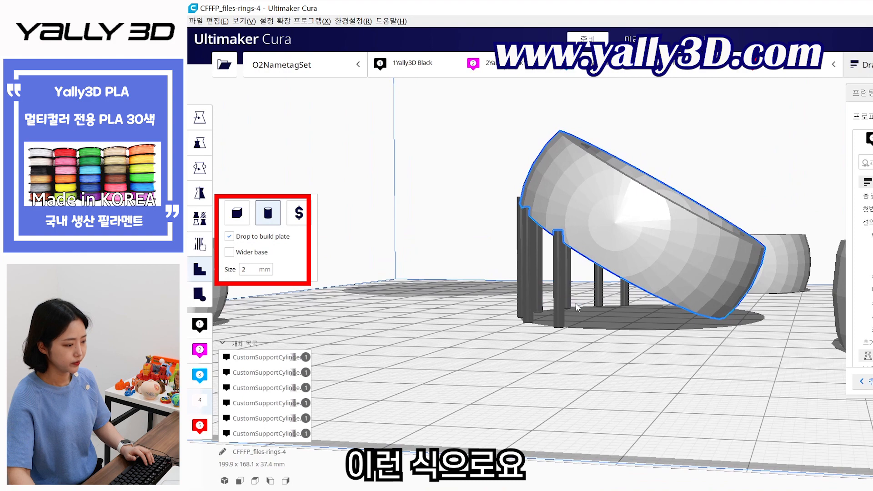
pyautogui.moveTo(577, 307); pyautogui.dragTo(620, 213, button='right')
pyautogui.moveTo(655, 252); pyautogui.dragTo(669, 221, button='right')
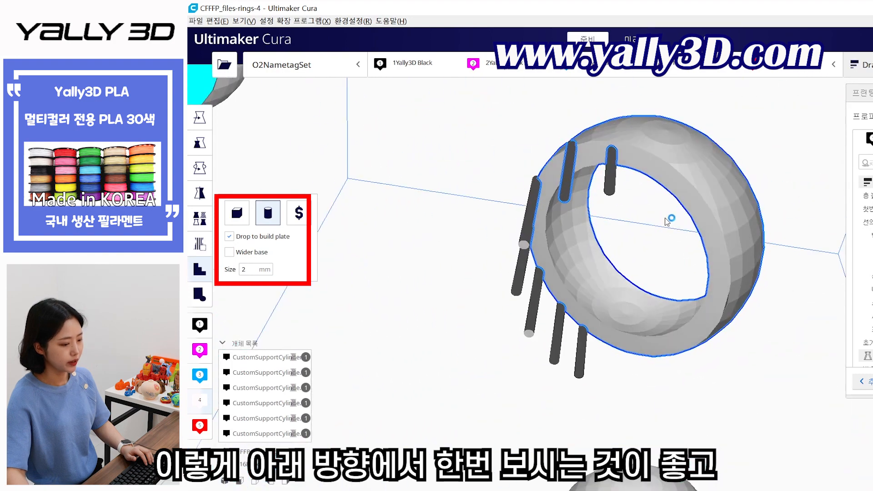
# Remove unneeded cylinder supports from the side of the tilted ring with the Custom Supports tool
pyautogui.click(567, 186)
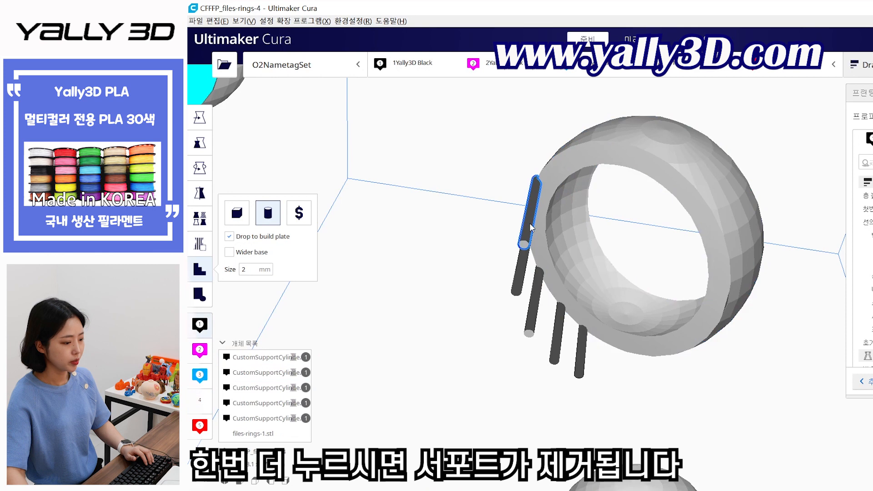
pyautogui.click(527, 228)
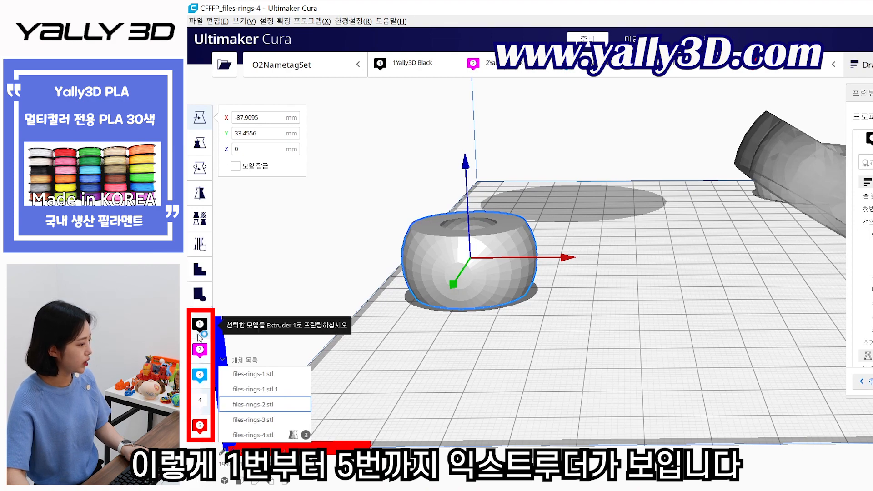
# Duplicate the selected files-rings-2.stl model with one copy
pyautogui.rightClick(464, 261)
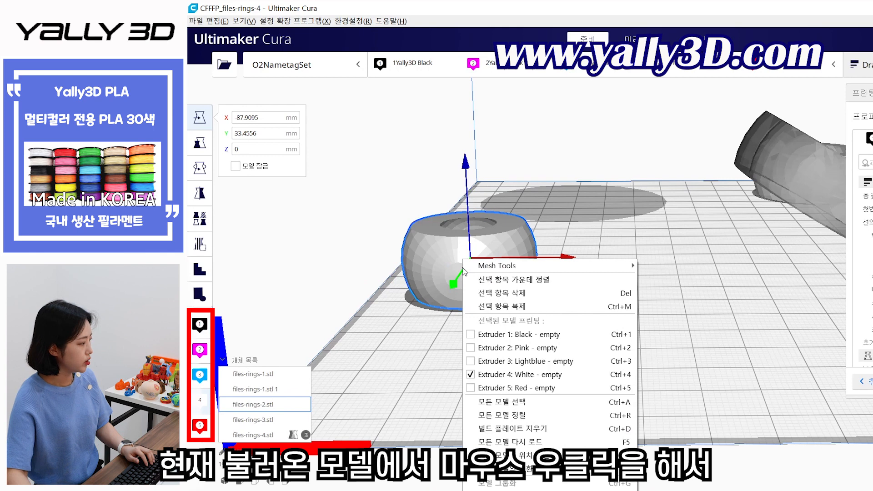
pyautogui.click(527, 307)
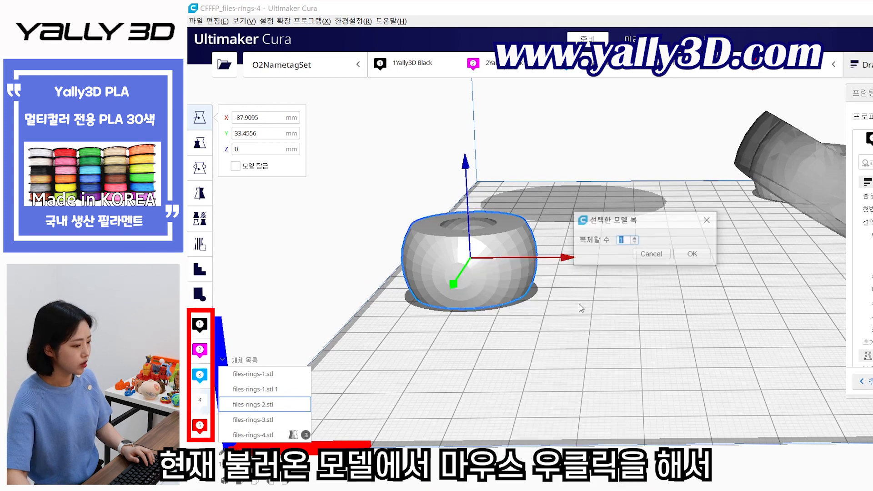
pyautogui.click(692, 255)
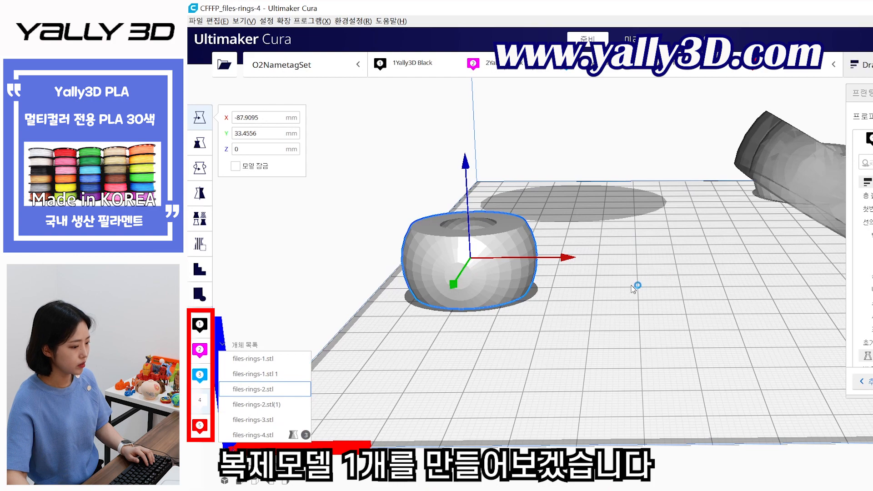
pyautogui.moveTo(636, 294); pyautogui.dragTo(689, 311, button='right')
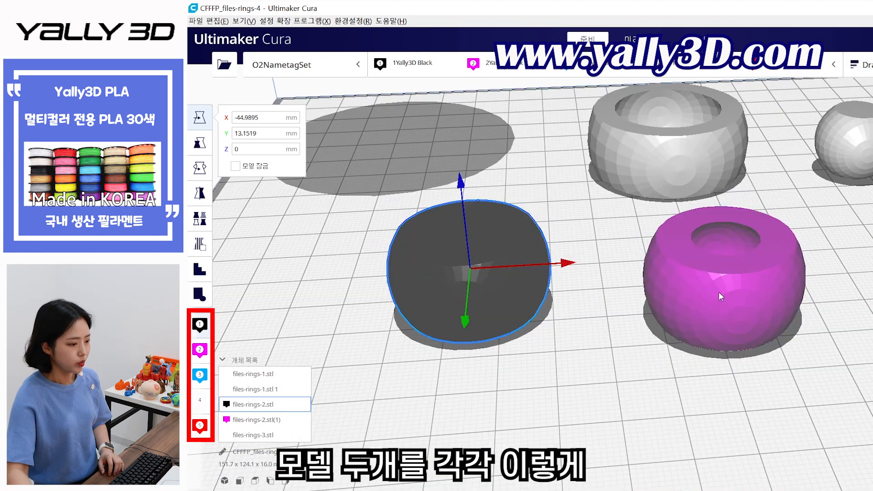
# Select the black and the pink ring models alternately to compare which extruder each one is assigned to
pyautogui.click(714, 294)
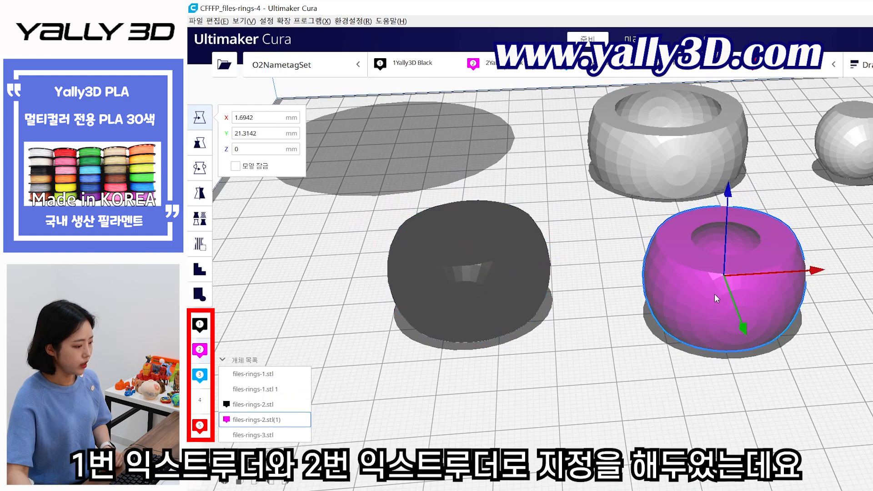
pyautogui.click(481, 299)
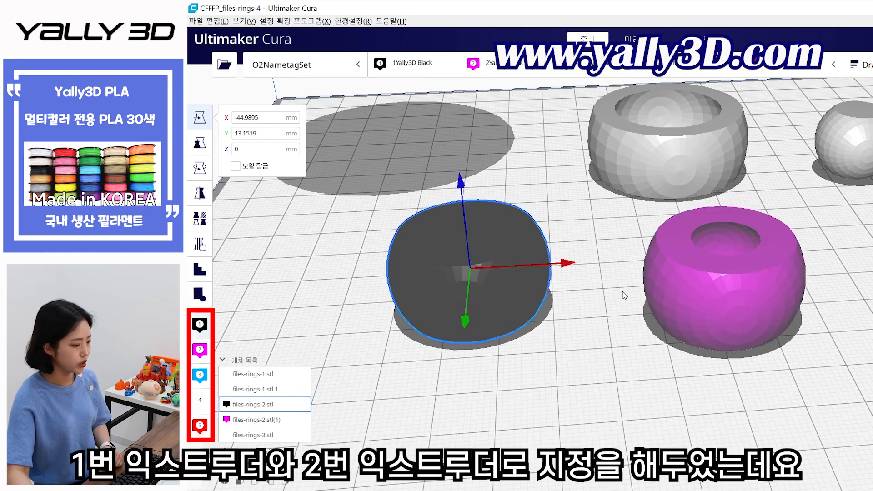
pyautogui.click(703, 286)
pyautogui.click(515, 301)
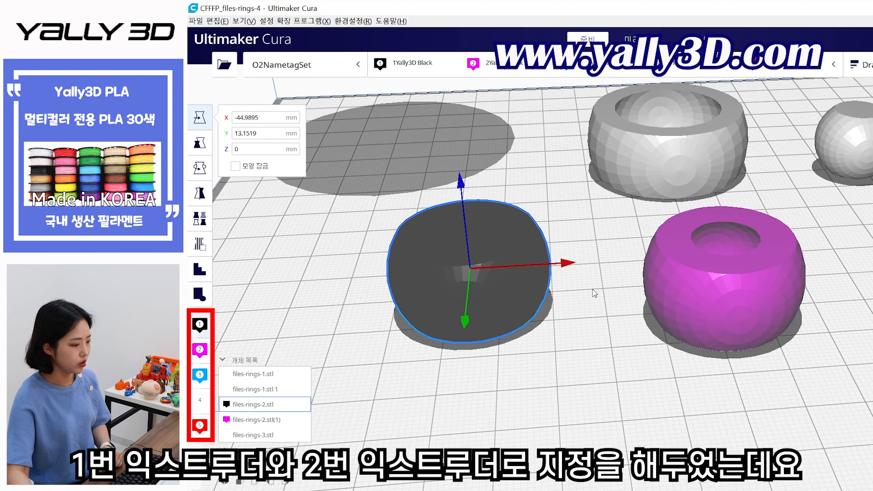
pyautogui.click(703, 297)
pyautogui.click(484, 307)
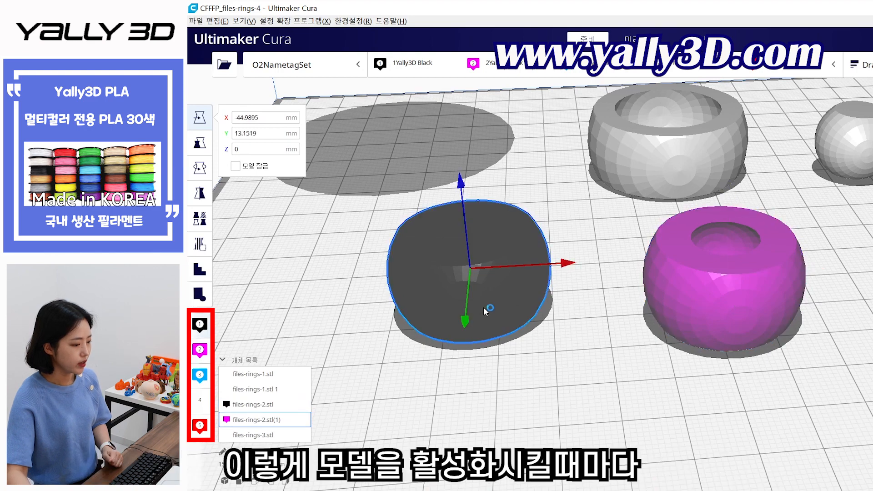
pyautogui.click(700, 301)
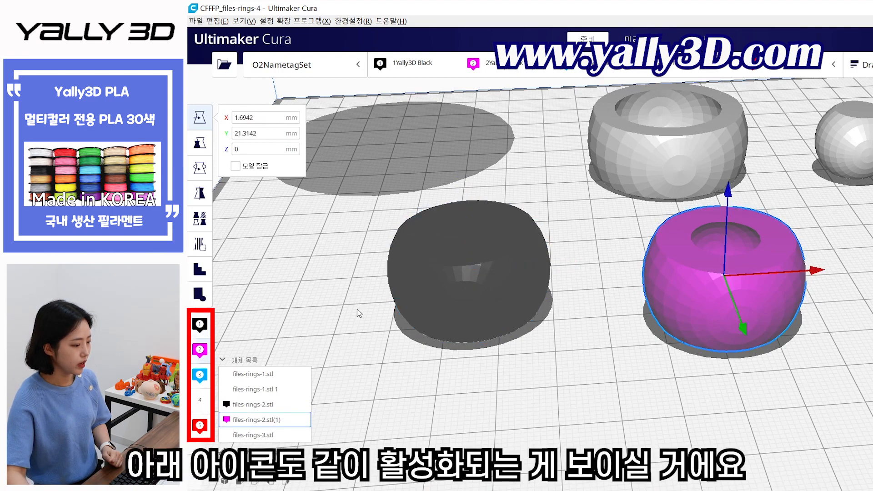
pyautogui.click(447, 288)
pyautogui.click(695, 303)
pyautogui.click(451, 309)
pyautogui.click(694, 305)
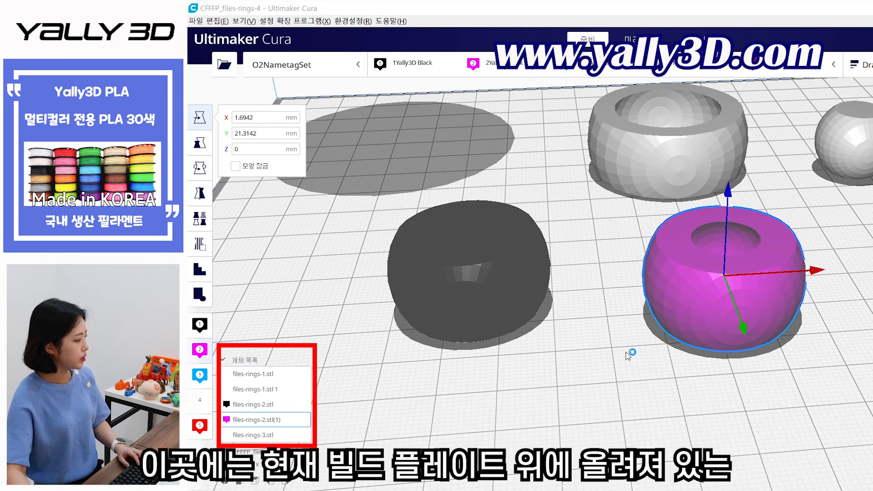
# Select the models by file name in the object list, from files-rings-1.stl through files-rings-3.stl, to identify each on the build plate
pyautogui.scroll(-5, 582, 355)
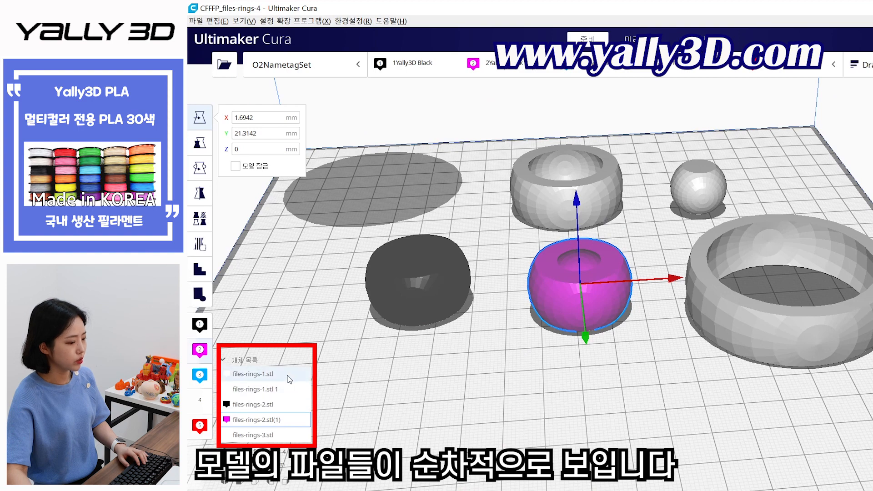
pyautogui.click(289, 378)
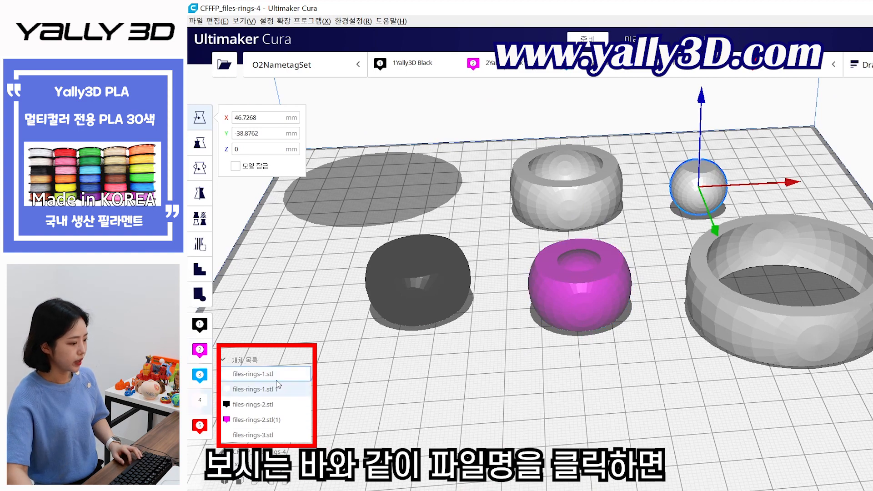
pyautogui.click(281, 390)
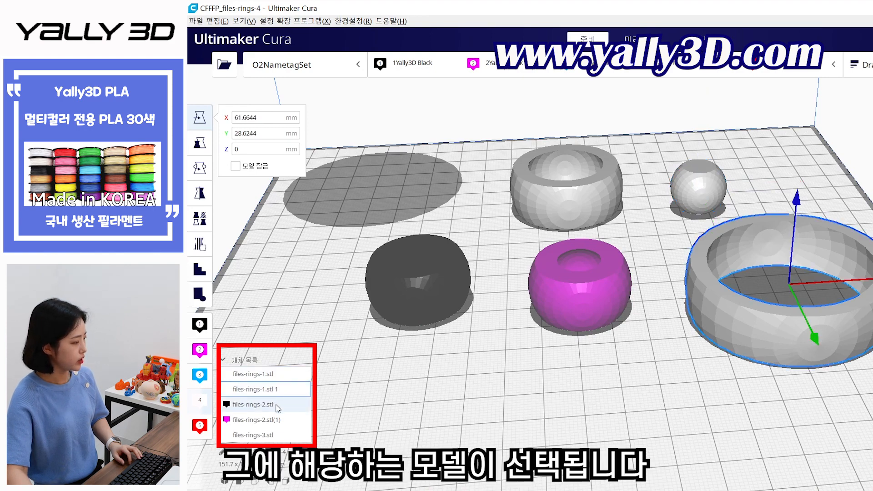
pyautogui.click(278, 405)
pyautogui.click(280, 421)
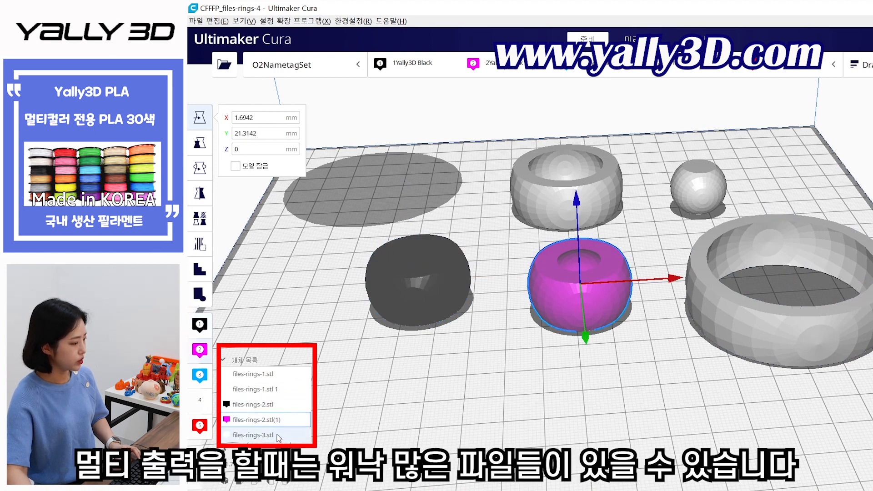
pyautogui.click(269, 435)
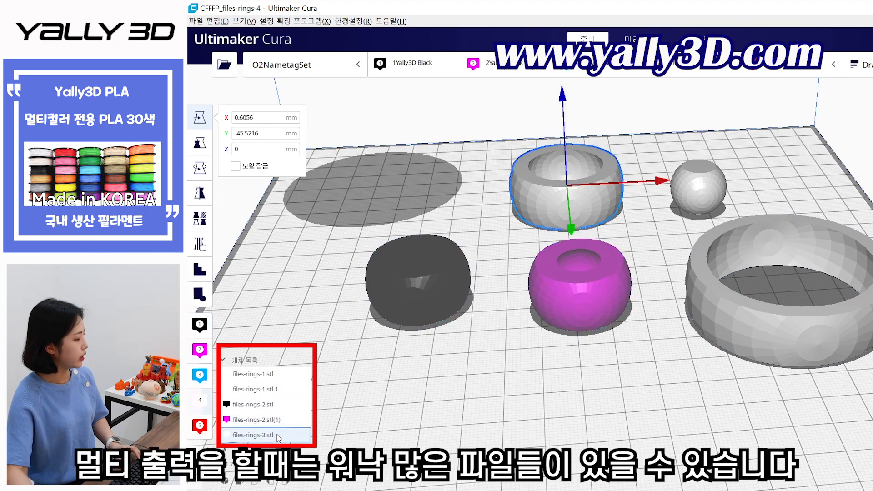
pyautogui.click(285, 380)
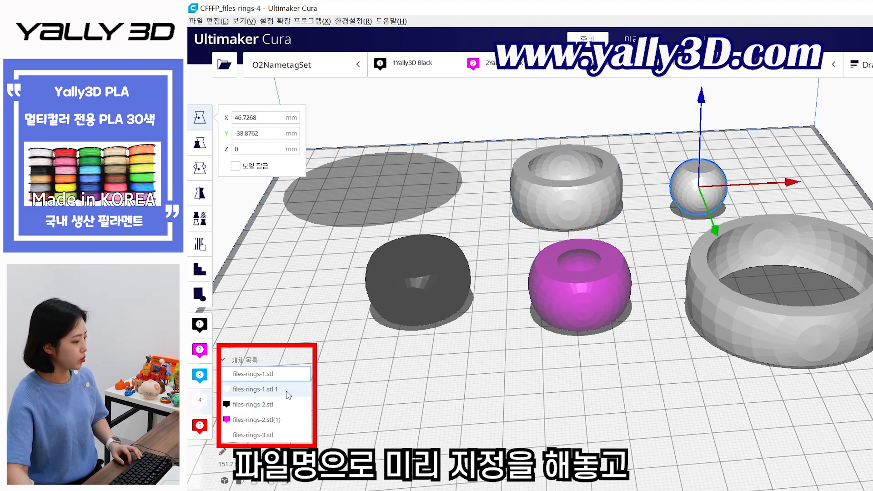
pyautogui.click(287, 389)
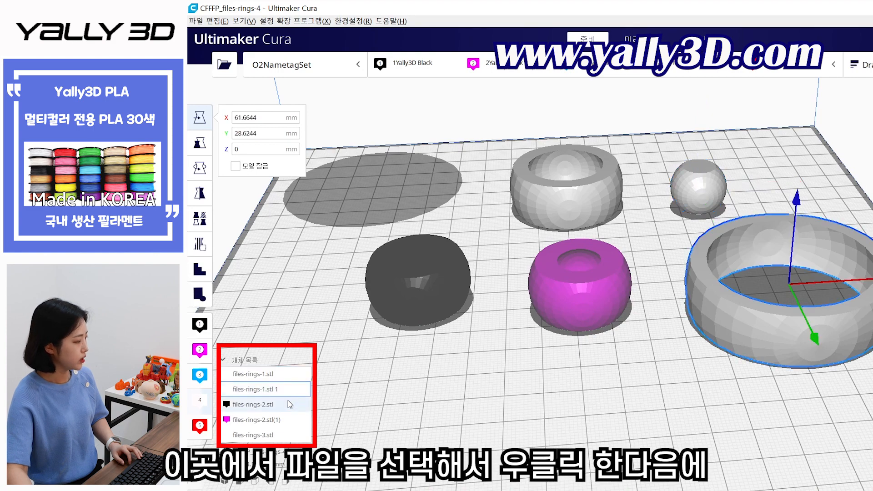
pyautogui.click(290, 405)
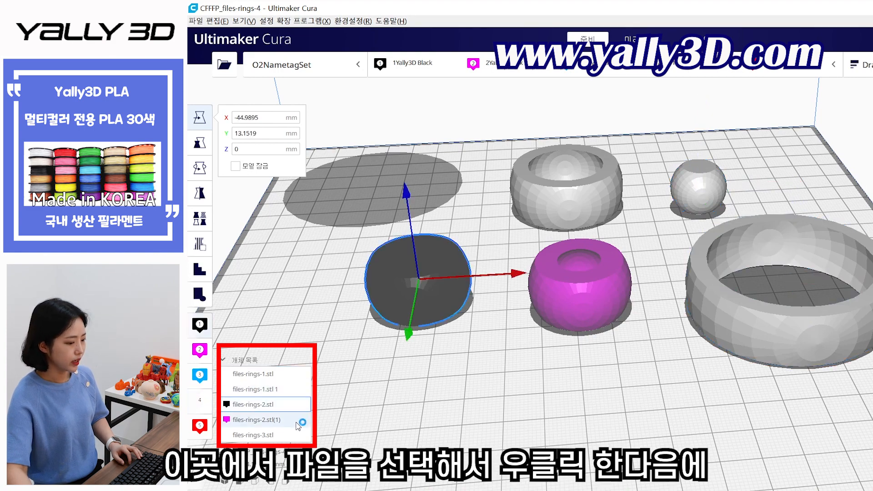
pyautogui.click(297, 422)
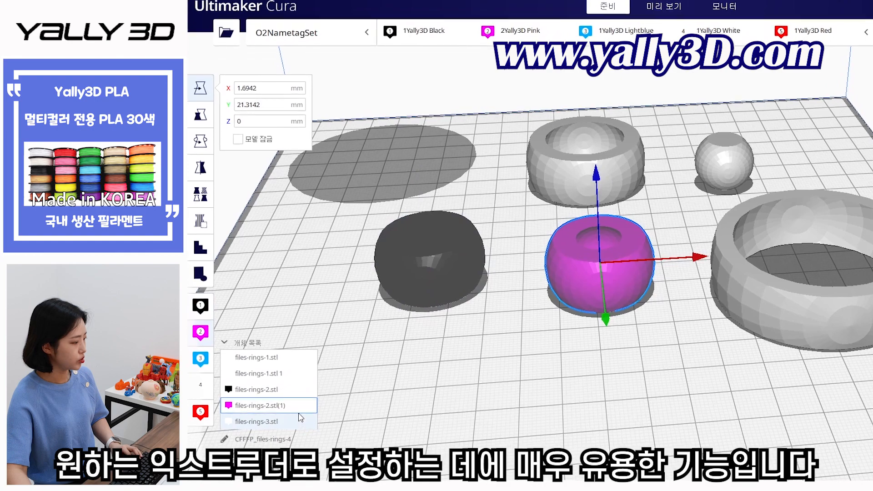
pyautogui.click(293, 435)
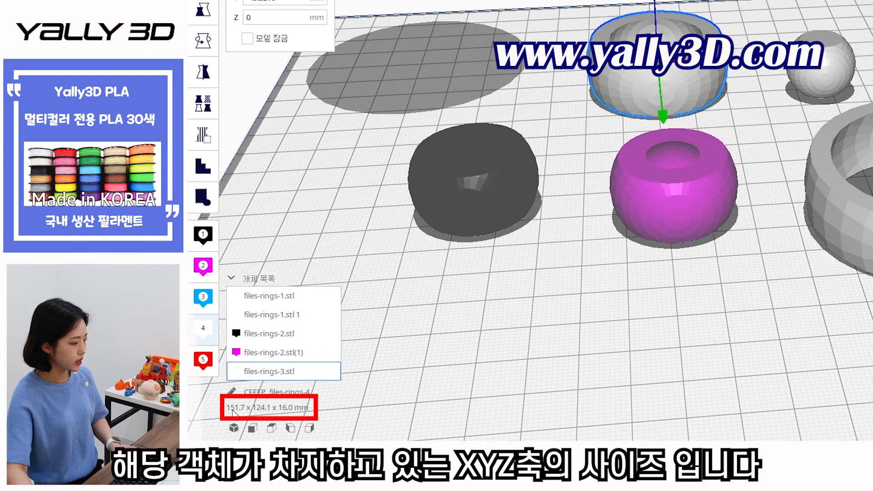
# Select the large white ring, the pink model and the black model in turn to check the displayed overall dimensions
pyautogui.click(833, 194)
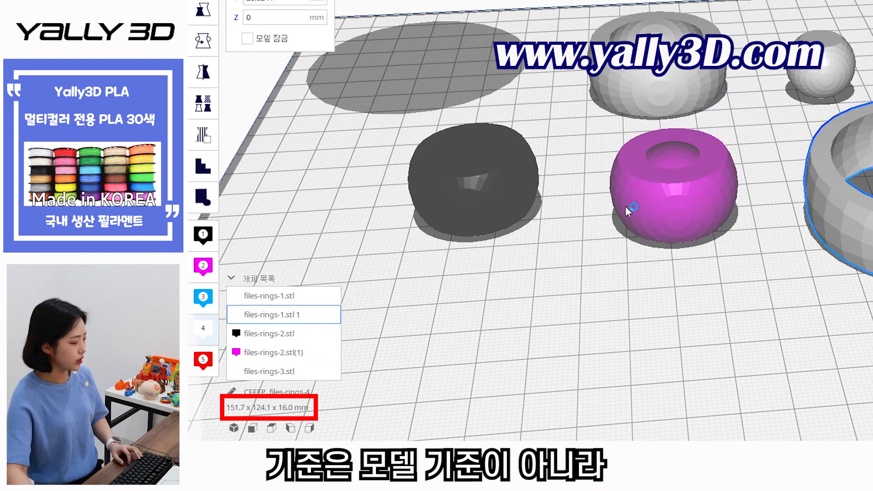
pyautogui.click(646, 204)
pyautogui.click(468, 221)
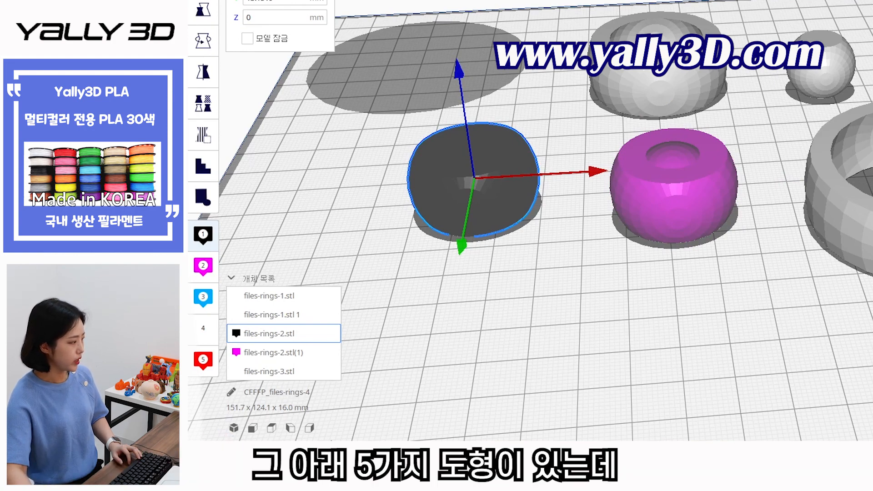
# View the build plate from the front, top, left and right using the preset camera views
pyautogui.click(251, 430)
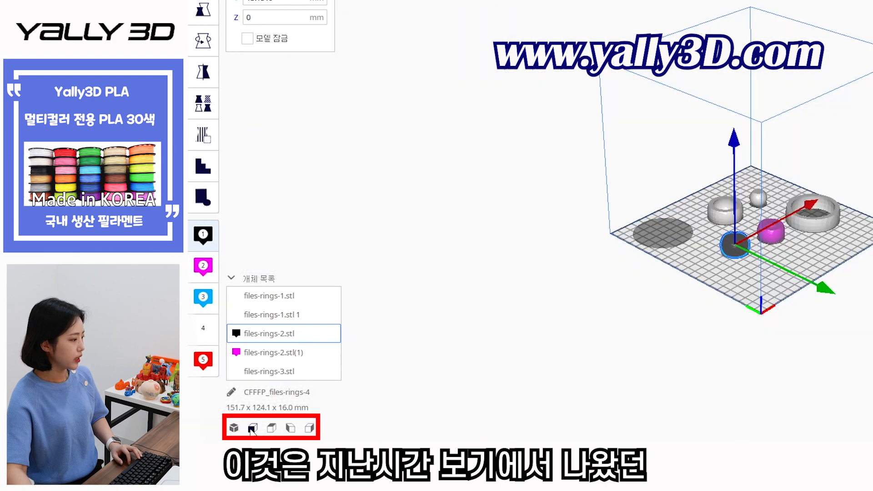
pyautogui.click(276, 430)
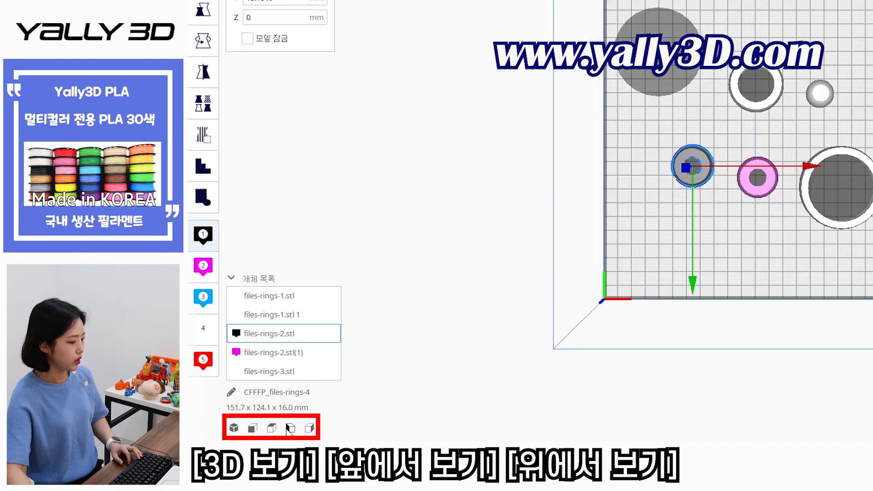
pyautogui.click(291, 430)
pyautogui.click(309, 430)
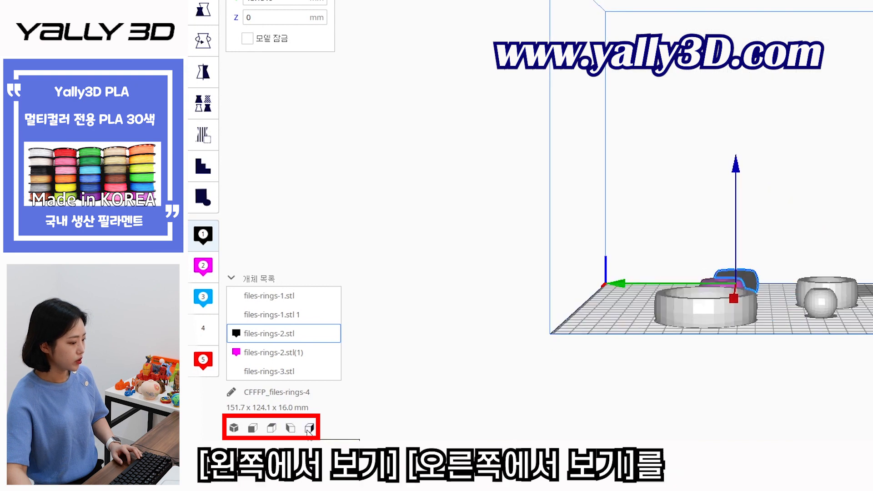